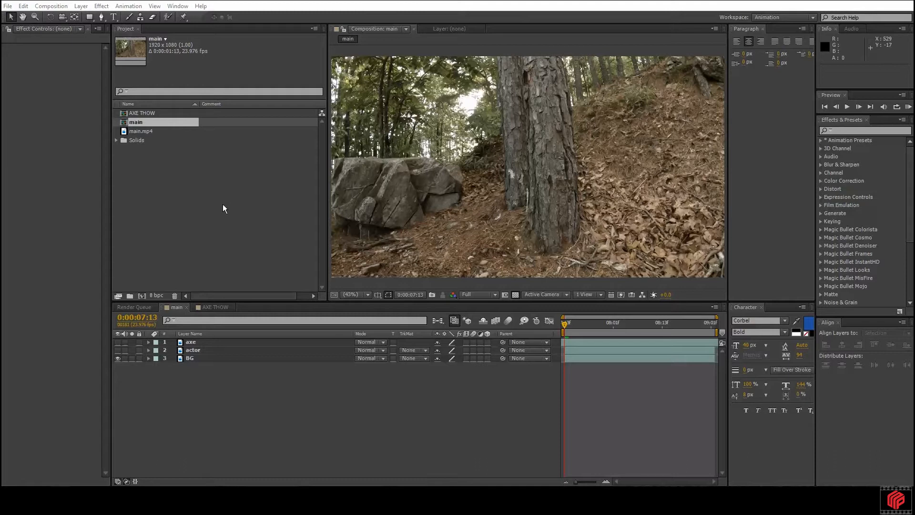
Step: Toggle the actor layer's visibility in the main composition to compare it with the BG plate
left_click(117, 350)
left_click(117, 343)
left_click(117, 342)
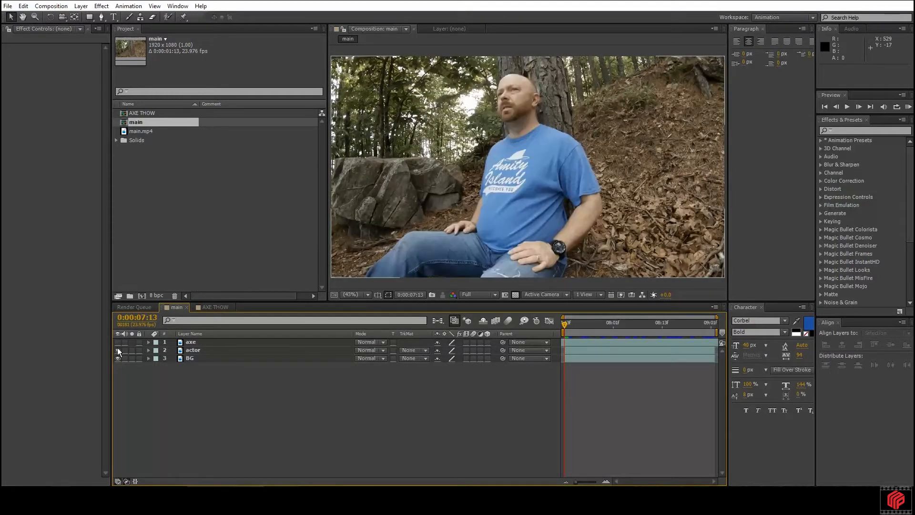
left_click(117, 350)
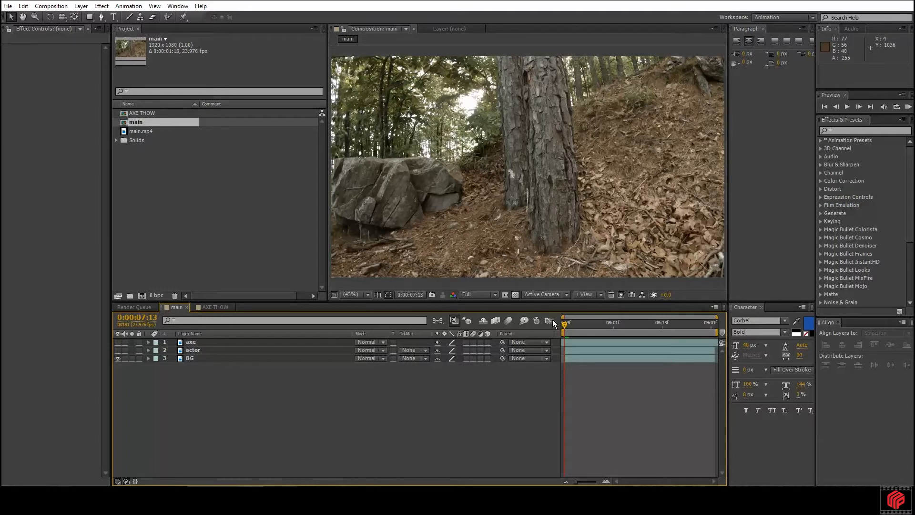
Step: Turn on the actor and axe layers one after the other and scrub the main composition to review each plate
left_click(145, 132)
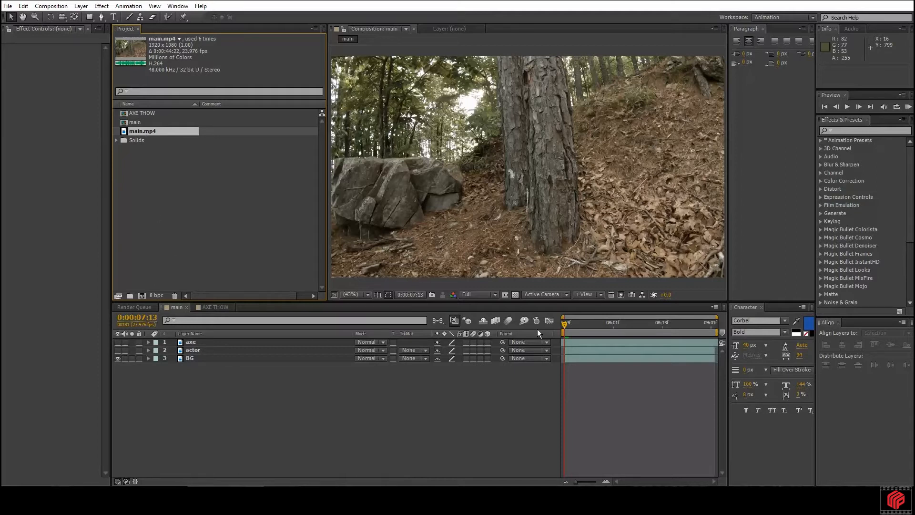
left_click(189, 357)
left_click_drag(563, 322, 489, 322)
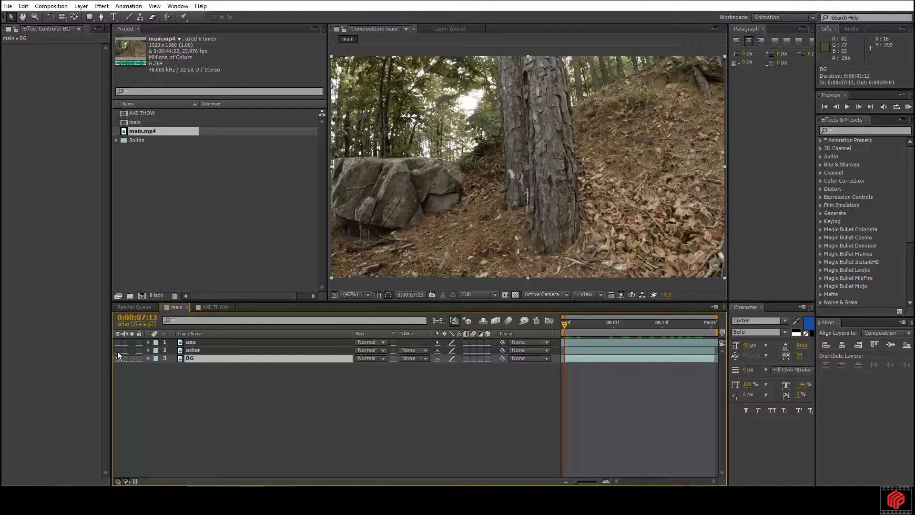
left_click_drag(118, 350, 117, 358)
mouse_move(563, 324)
left_mouse_down()
mouse_move(709, 330)
mouse_move(561, 324)
left_mouse_up()
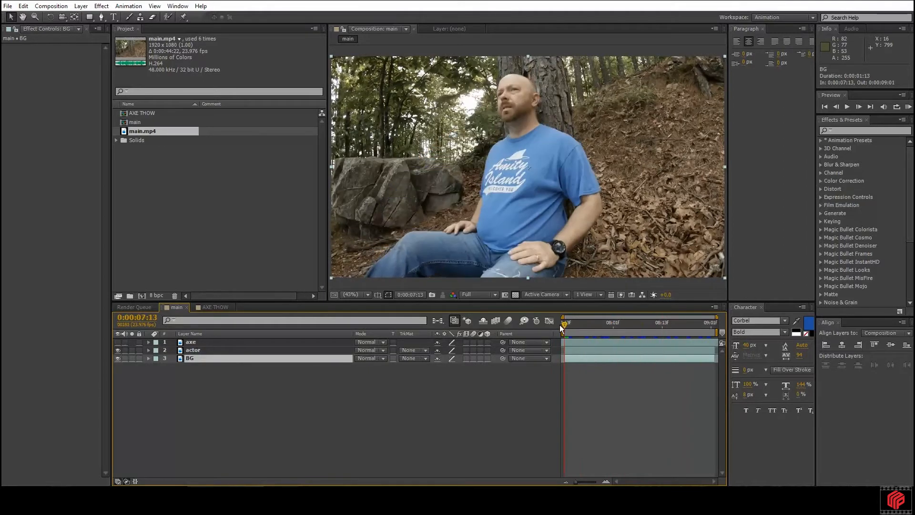
left_click(118, 342)
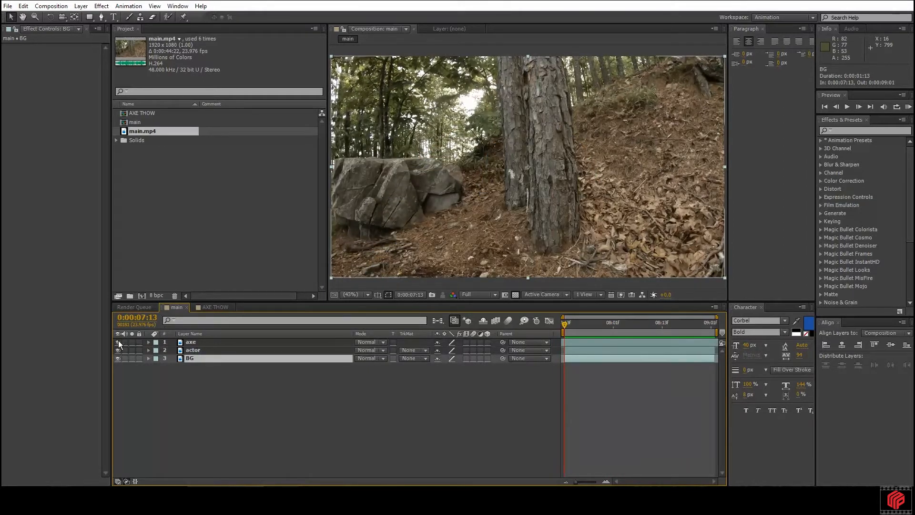
mouse_move(564, 323)
left_mouse_down()
mouse_move(711, 325)
mouse_move(549, 326)
left_mouse_up()
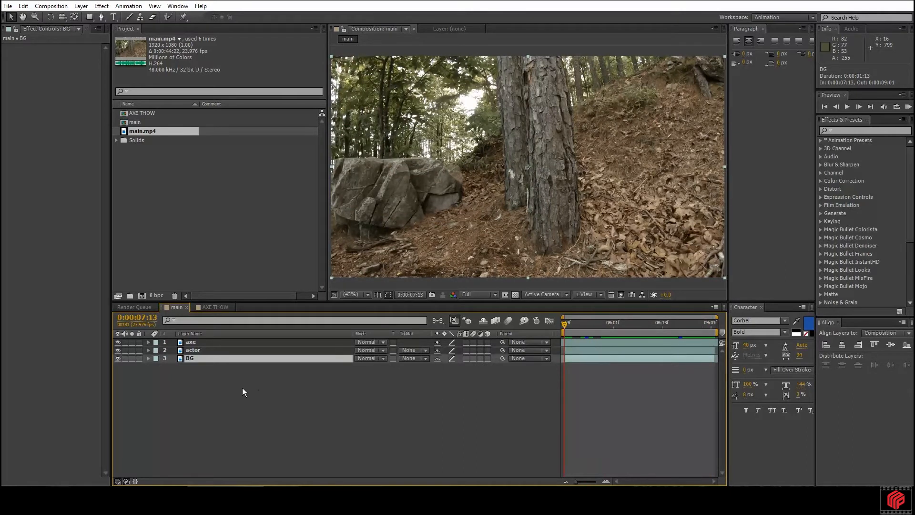
Step: Preview the AXE THOW composition and return to the main composition
left_click(216, 307)
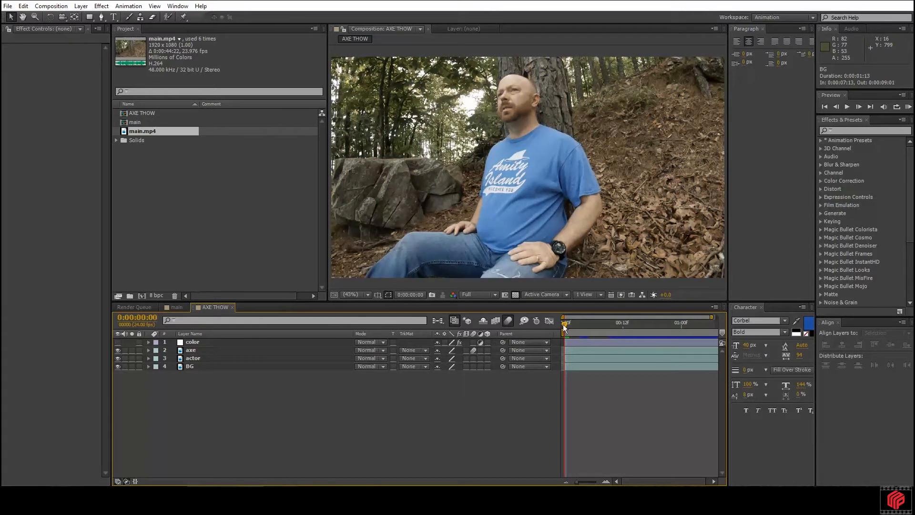
mouse_move(563, 322)
left_mouse_down()
mouse_move(644, 326)
mouse_move(550, 330)
left_mouse_up()
left_click(174, 309)
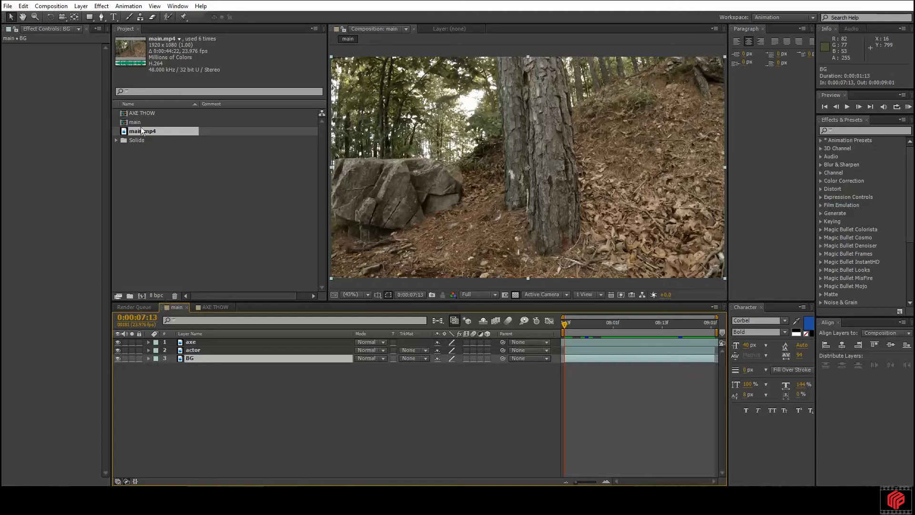
Step: Create a new composition from the main.mp4 footage
mouse_move(145, 133)
left_mouse_down()
mouse_move(159, 270)
mouse_move(140, 297)
mouse_move(151, 241)
mouse_move(150, 134)
left_mouse_up()
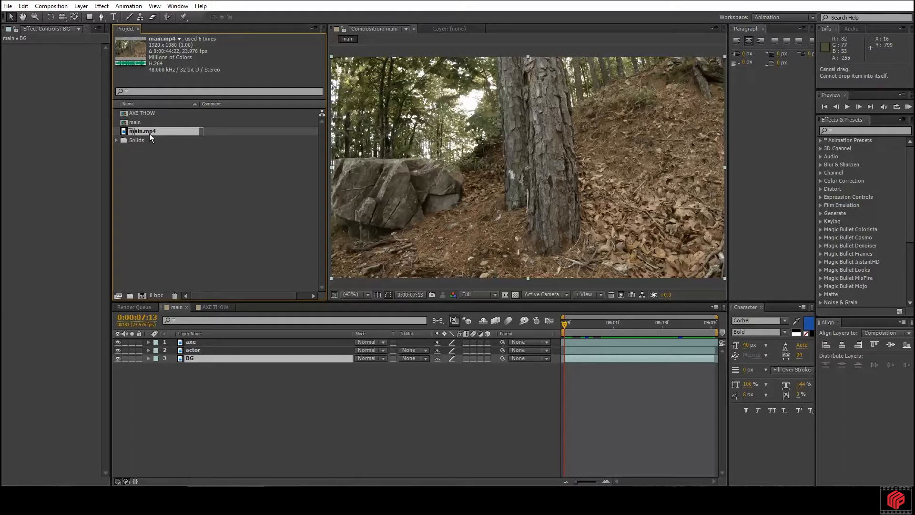
mouse_move(150, 133)
left_mouse_down()
mouse_move(151, 170)
mouse_move(147, 131)
left_mouse_up()
left_click_drag(154, 131, 139, 294)
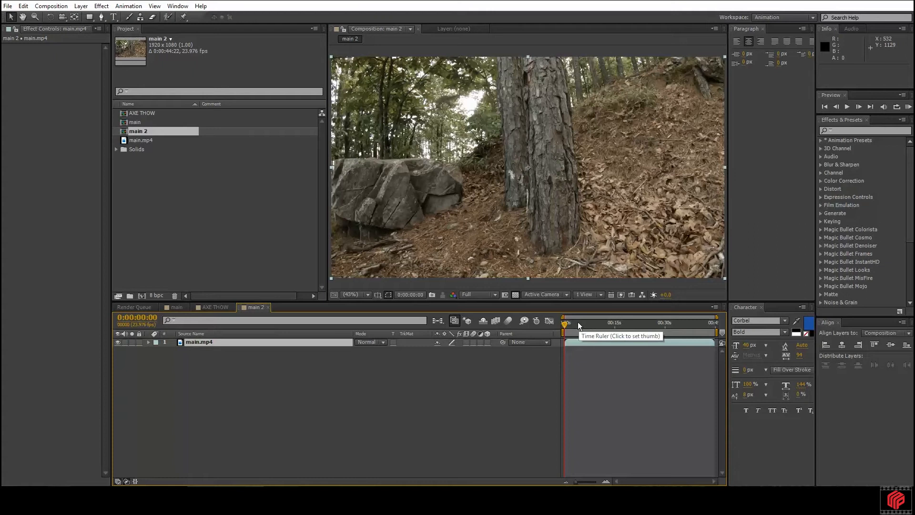
Step: Split the main.mp4 layer at 0:00:12:05, after the empty background section
mouse_move(578, 321)
left_mouse_down()
mouse_move(725, 325)
mouse_move(561, 324)
left_mouse_up()
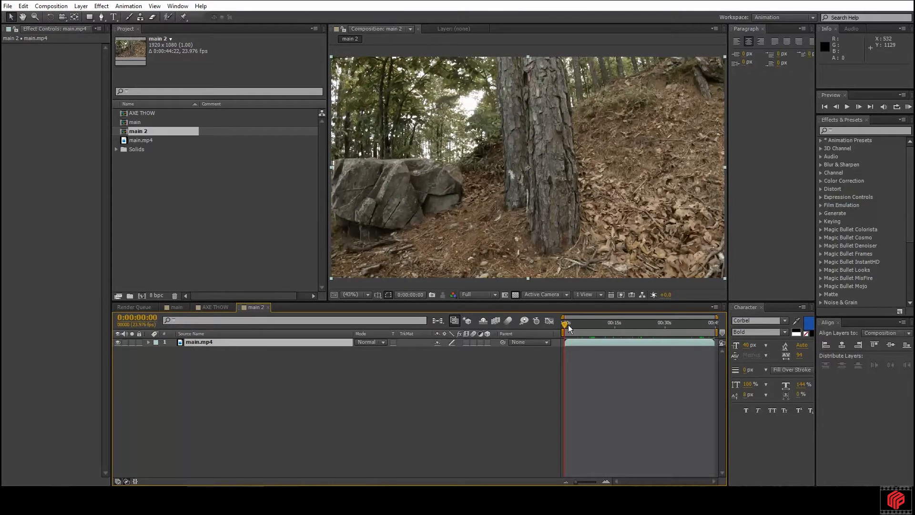
left_click_drag(565, 323, 604, 322)
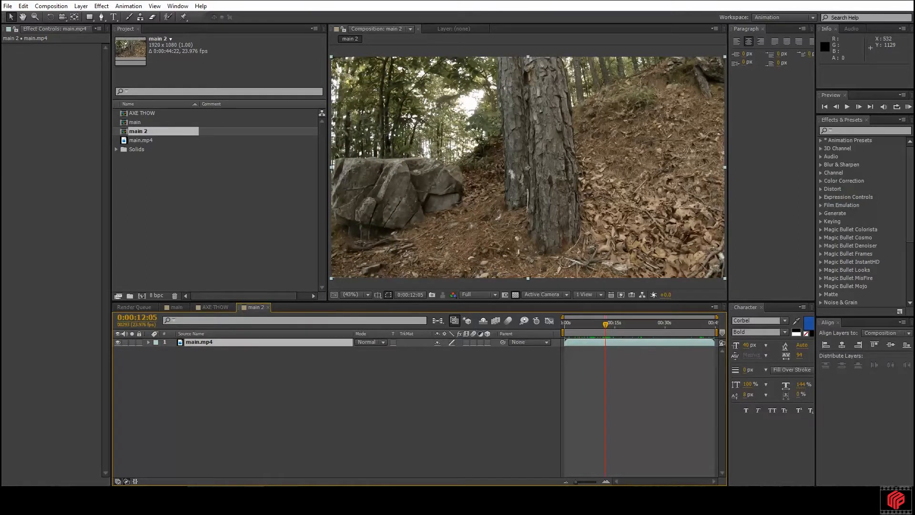
left_click(27, 6)
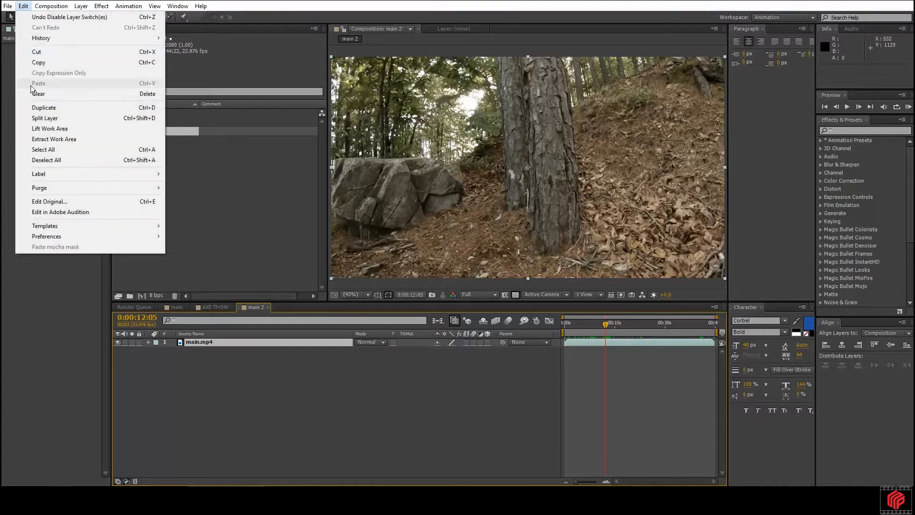
left_click(35, 118)
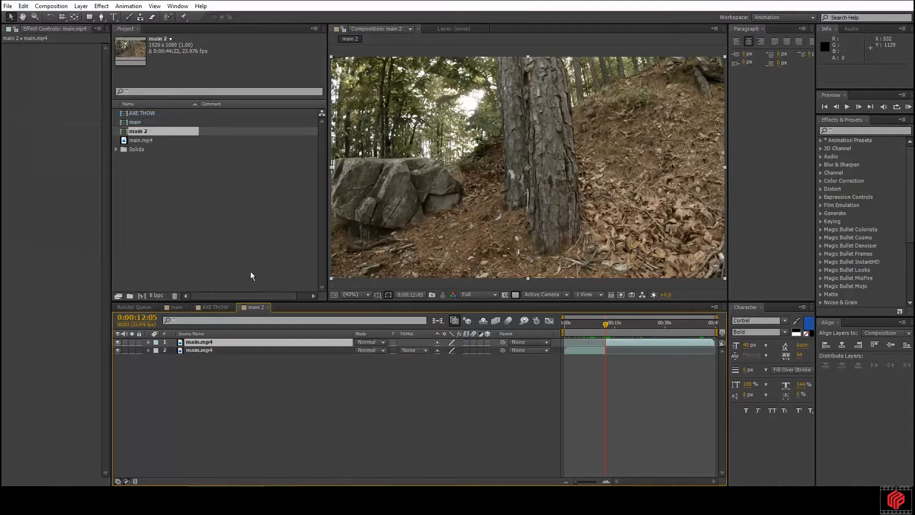
Step: Rename the first segment of the split footage as BG
left_click(207, 349)
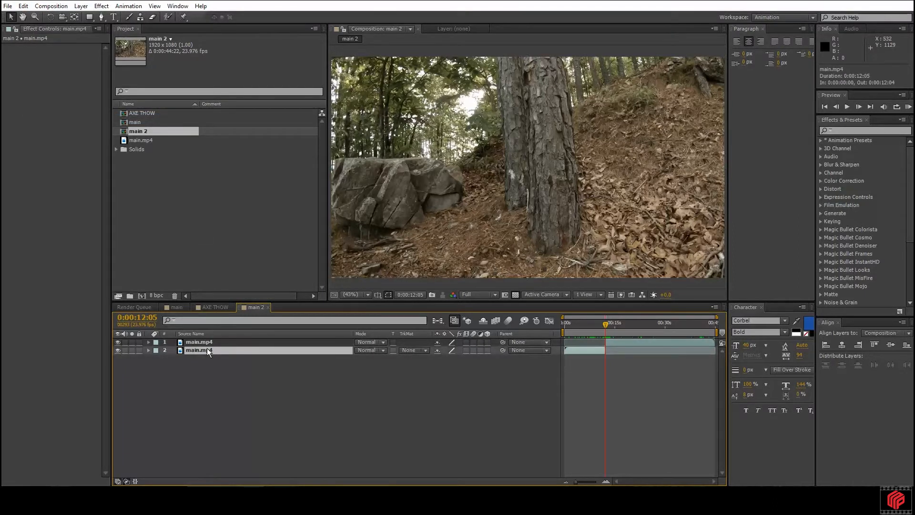
right_click(206, 347)
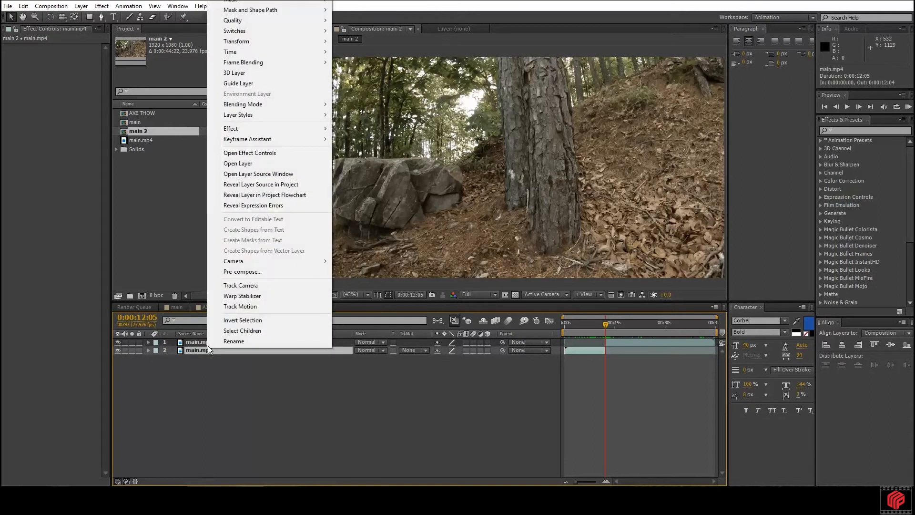
left_click(213, 342)
type("BG")
key("Return")
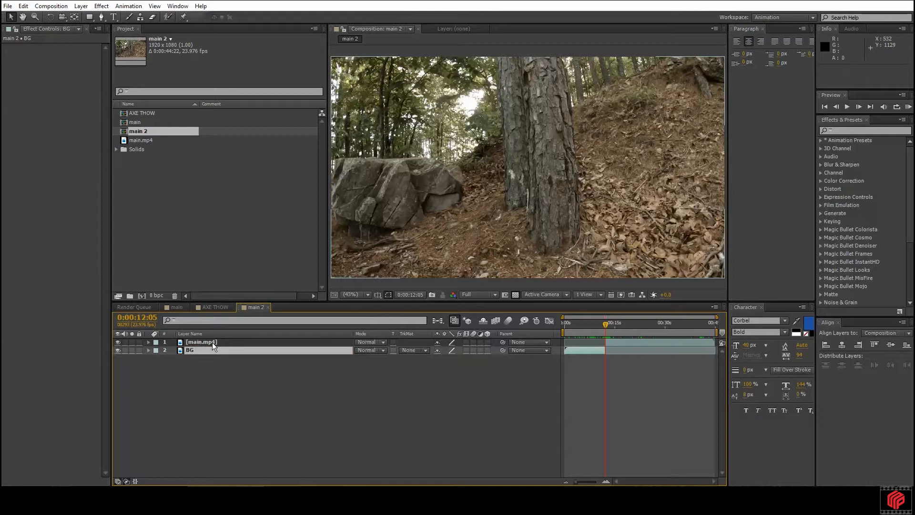
right_click(213, 343)
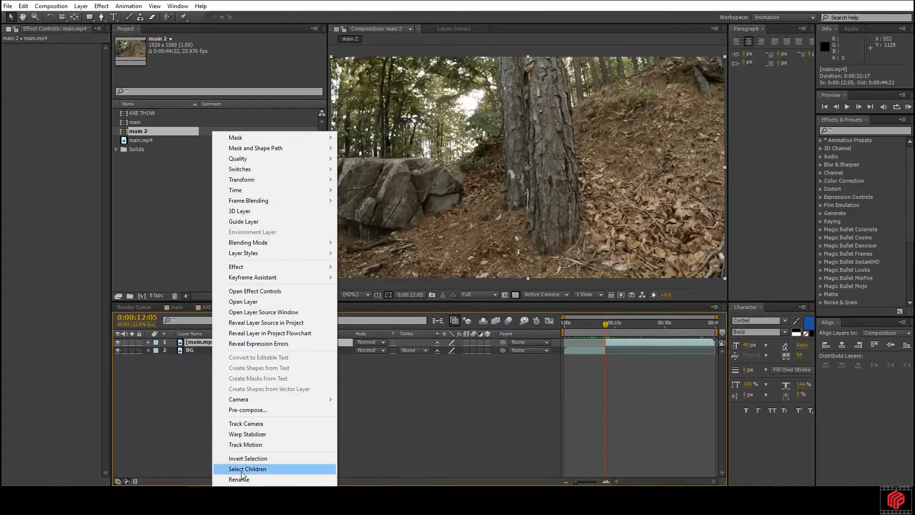
left_click(161, 447)
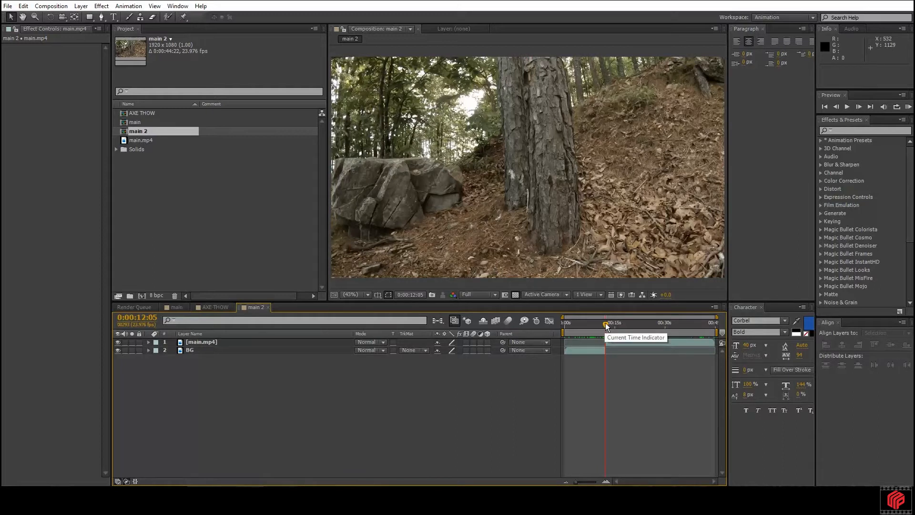
Step: Split the remaining main.mp4 layer at 0:00:20:04 and delete the unneeded segment before that point
left_click_drag(609, 322, 632, 327)
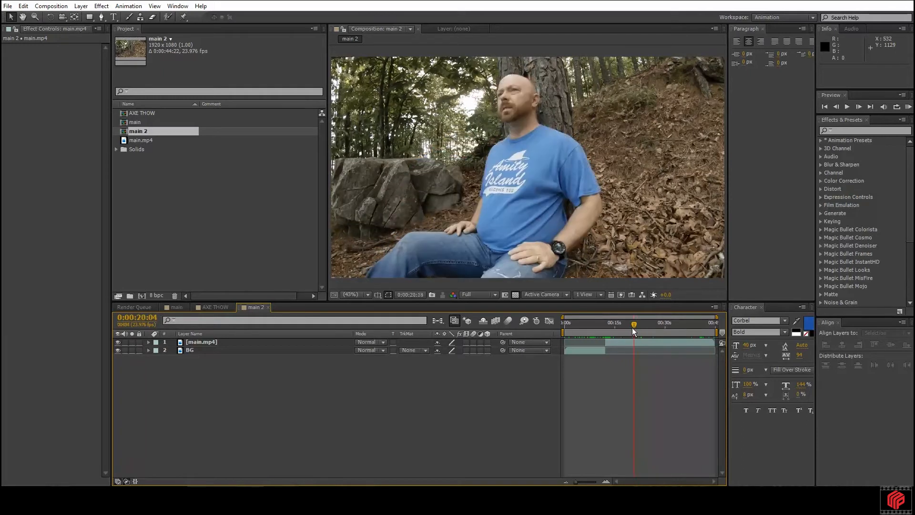
left_click(210, 342)
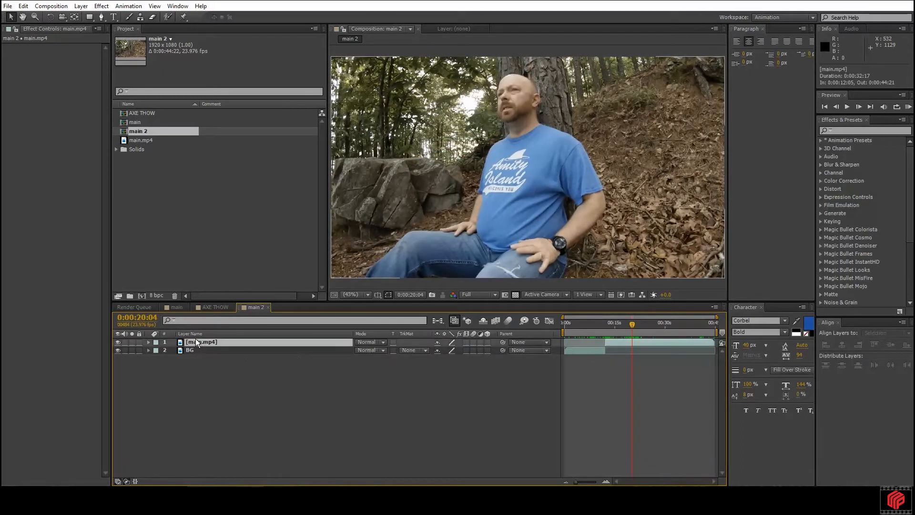
left_click(23, 6)
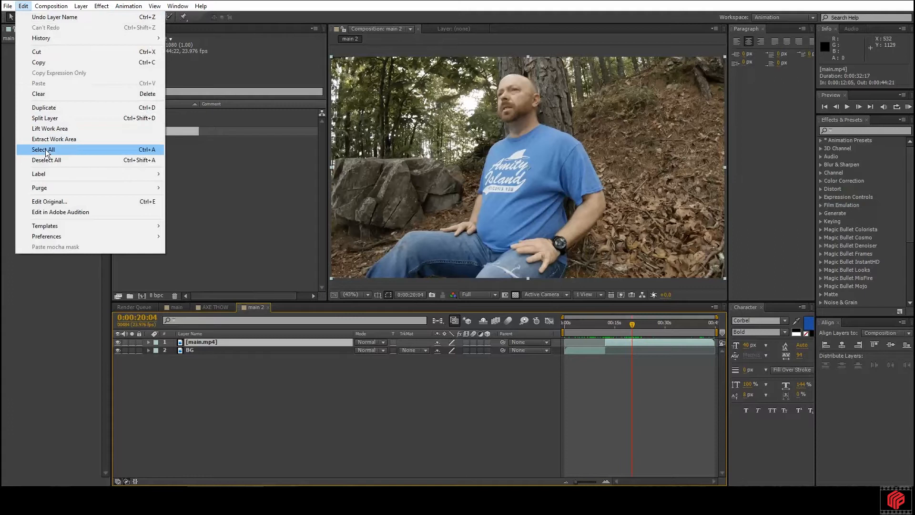
left_click(44, 118)
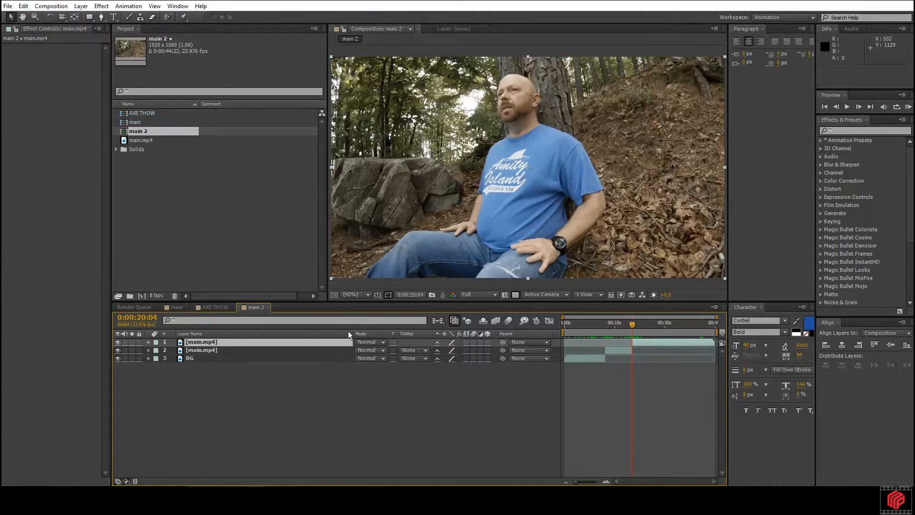
left_click(207, 350)
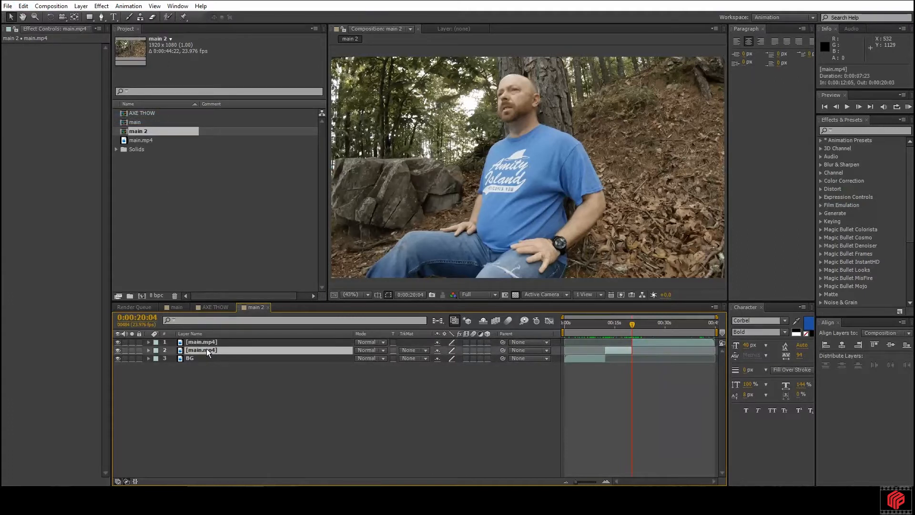
key("Delete")
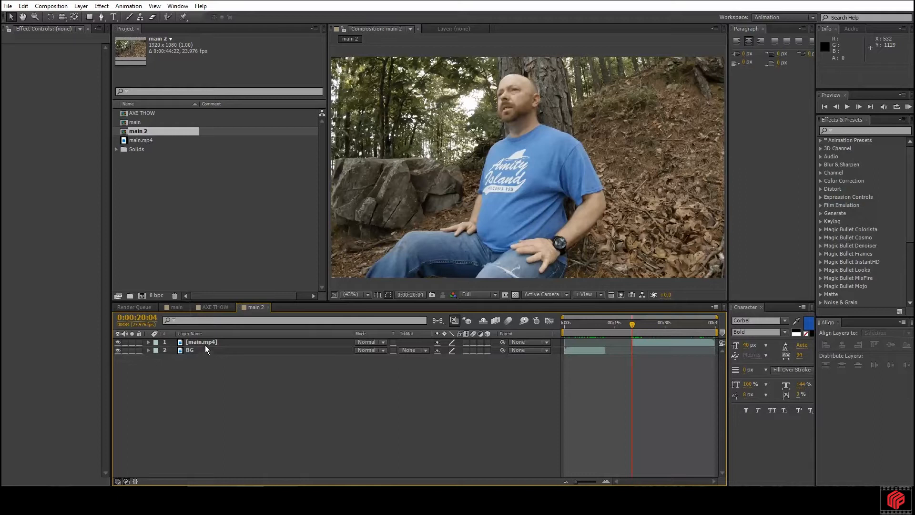
Step: Split the main.mp4 layer at 0:00:22:18, at the end of the actor's fall
left_click(205, 342)
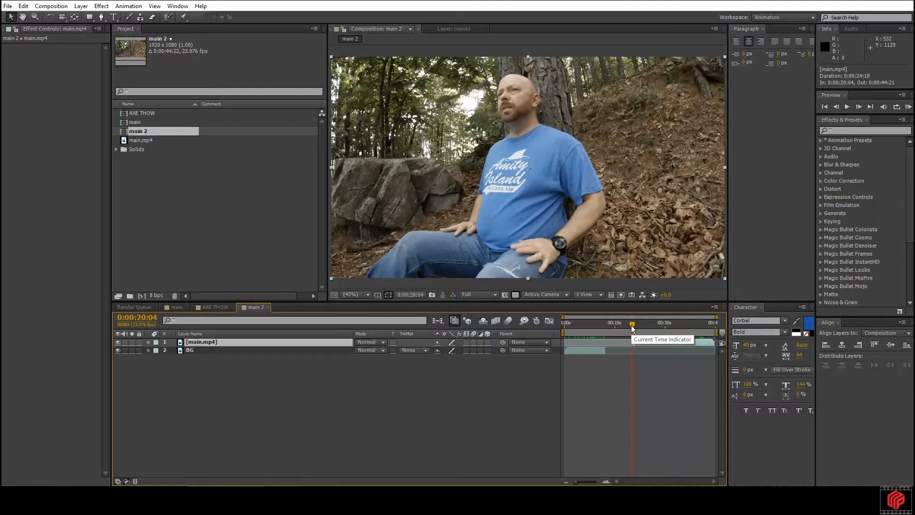
left_click_drag(632, 328, 641, 328)
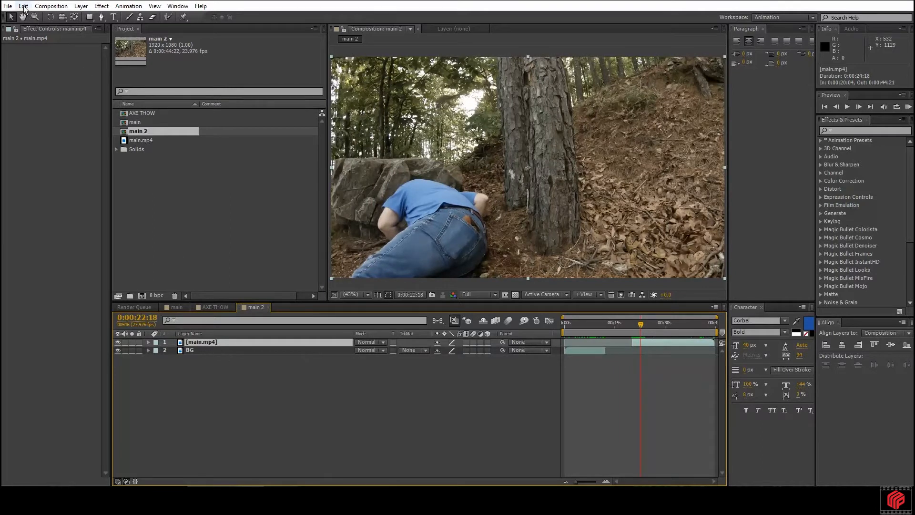
left_click(23, 8)
left_click(43, 118)
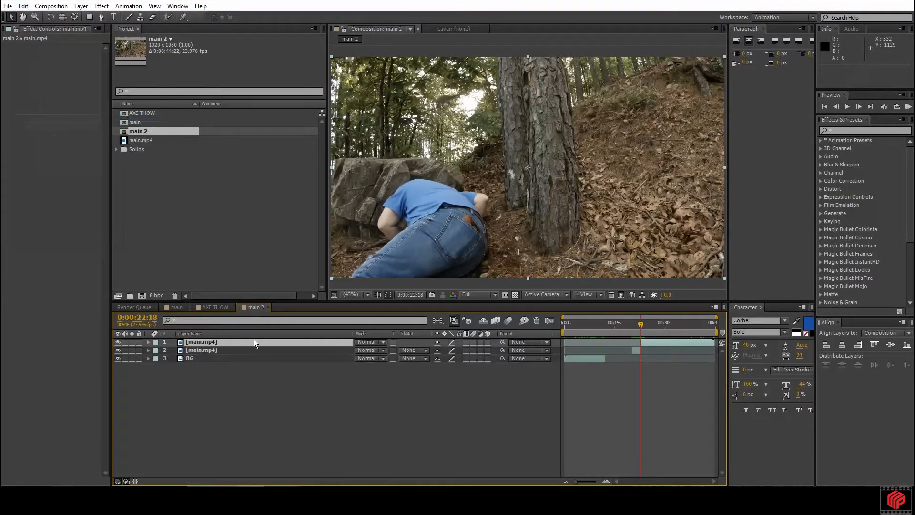
Step: Rename the short segment with the actor's performance as actor
right_click(208, 349)
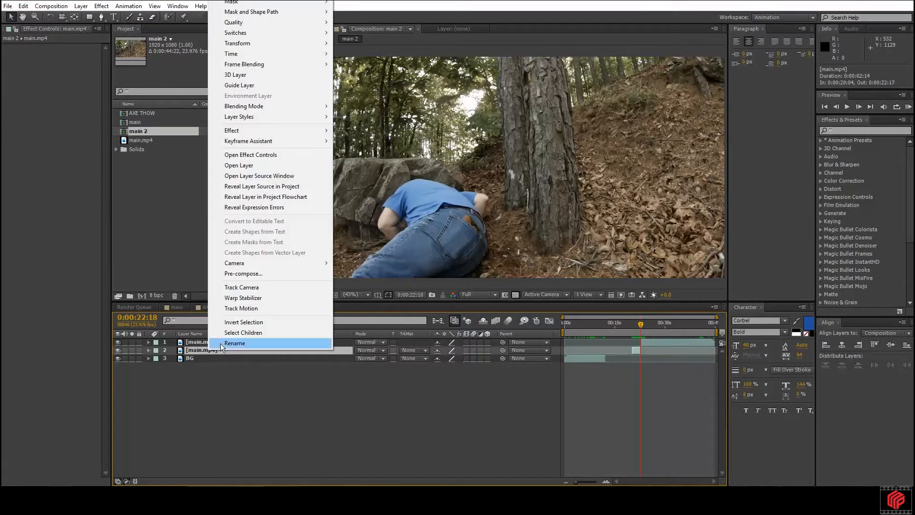
left_click(220, 343)
type("actor")
key("Return")
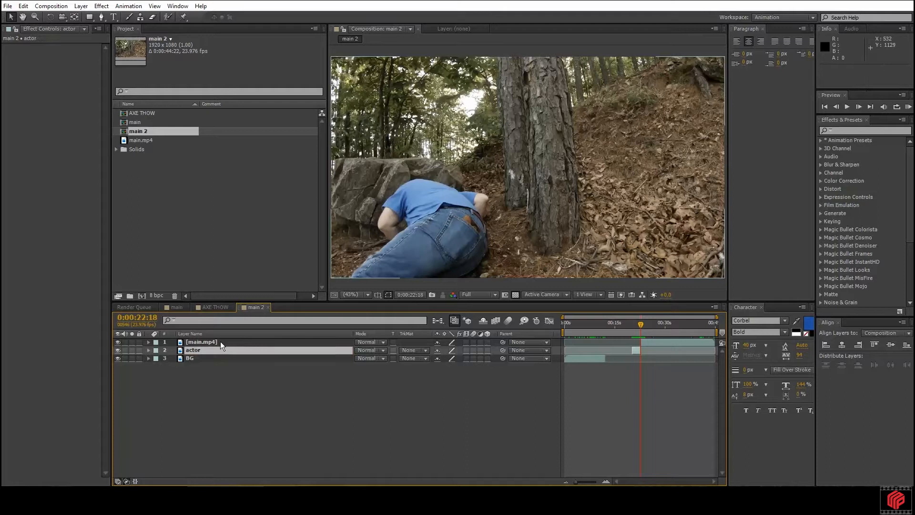
Step: Trim the start of the top main.mp4 layer to 0:00:27:17 and split it at 0:00:41:05
left_click_drag(640, 327, 658, 340)
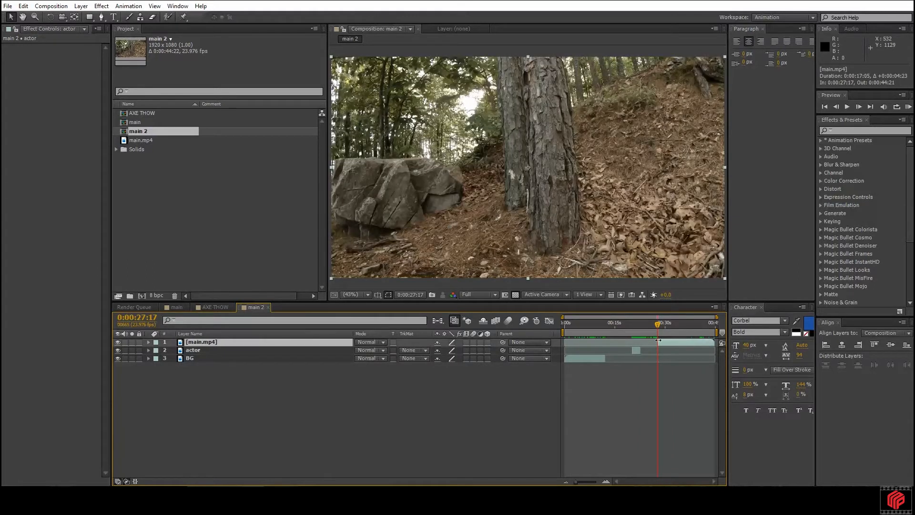
left_click_drag(659, 324, 703, 323)
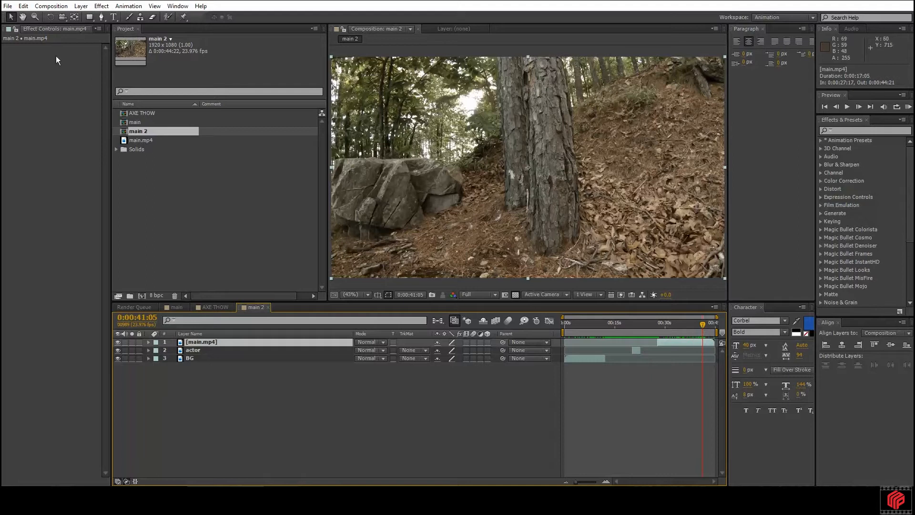
left_click(24, 6)
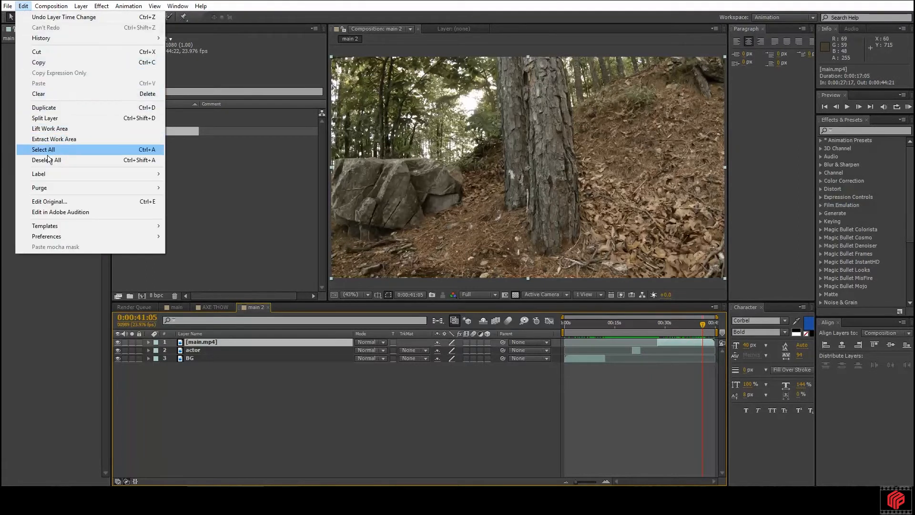
left_click(46, 118)
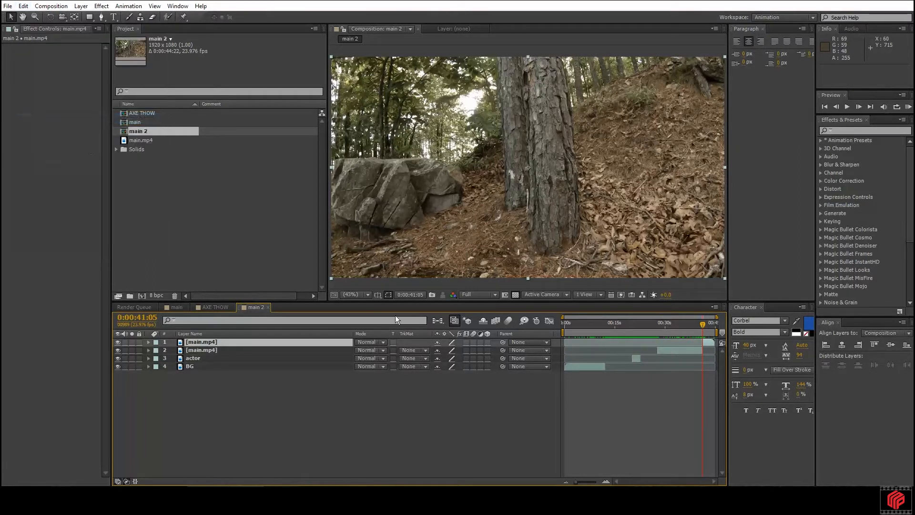
Step: Rename the topmost main.mp4 segment, starting at 0:00:41:05, as AXE
right_click(215, 342)
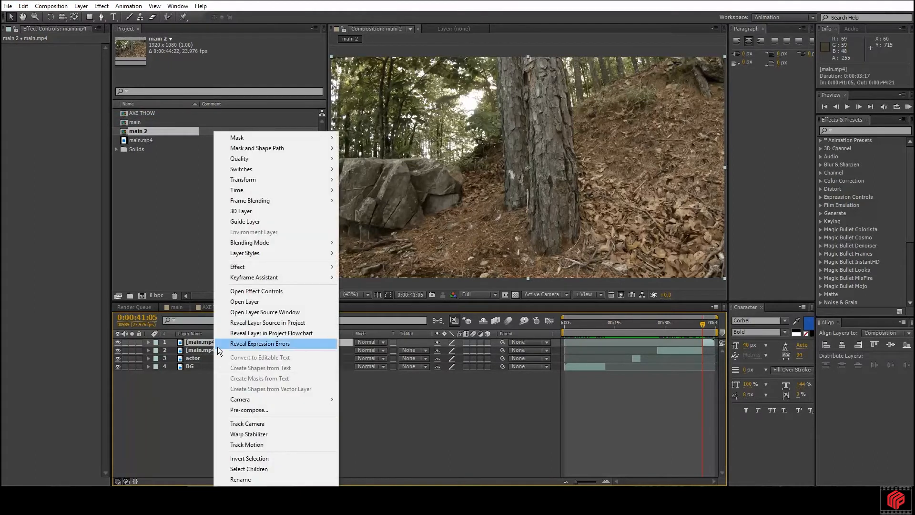
left_click(245, 478)
type("AXE")
key("Return")
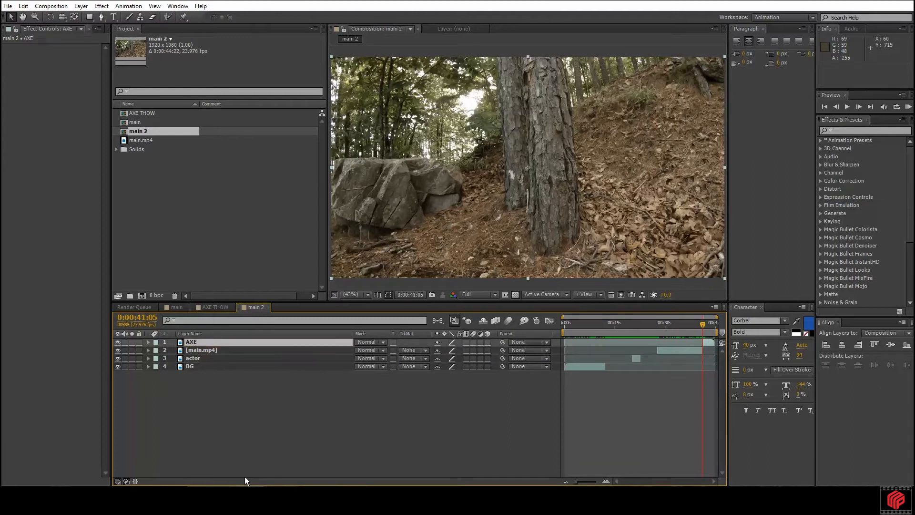
Step: Delete the BG layer at the beginning of the composition
left_click(205, 350)
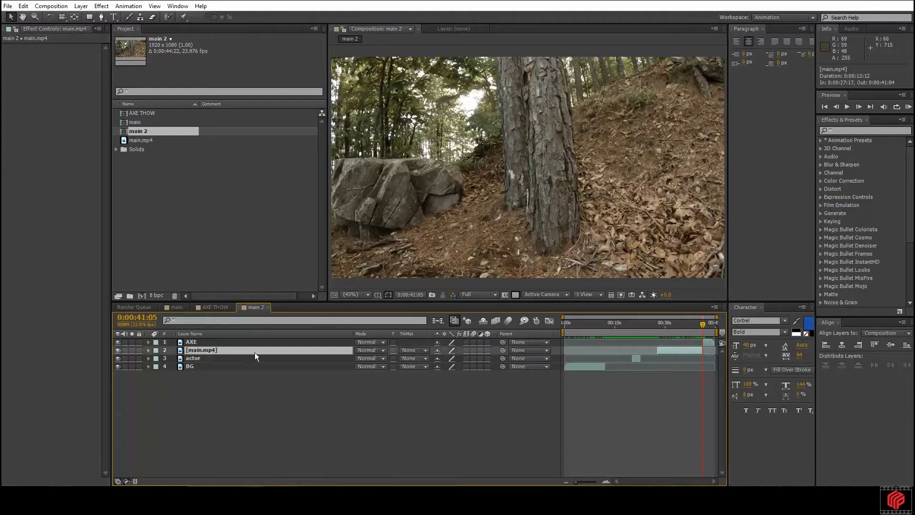
left_click_drag(568, 324, 589, 323)
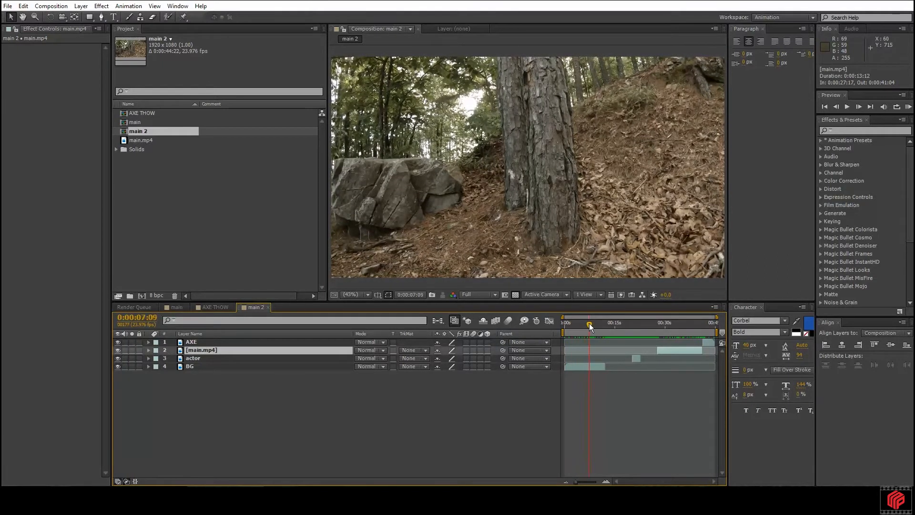
left_click(196, 365)
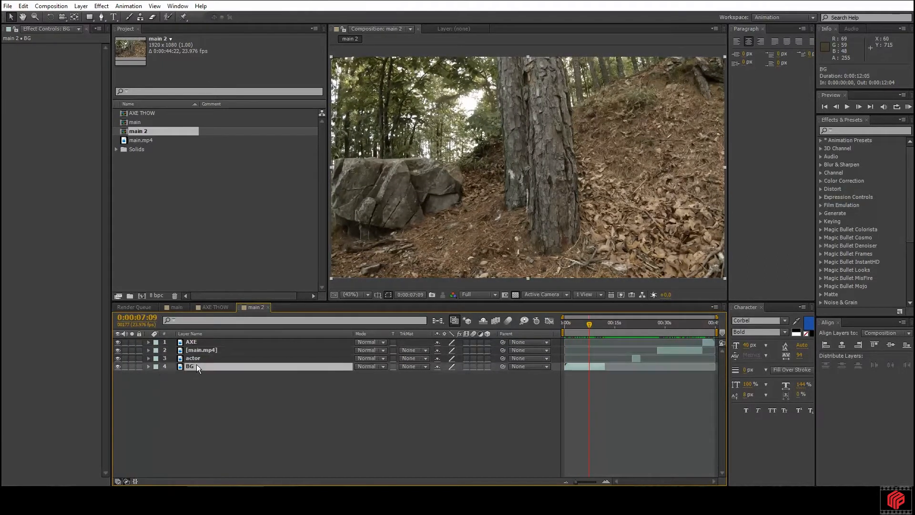
key("Delete")
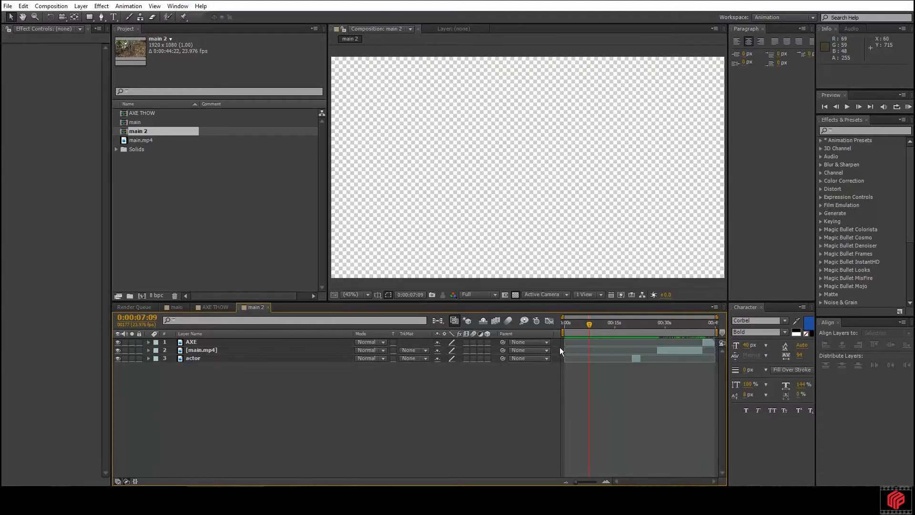
Step: Rename the remaining main.mp4 layer as BG and place it below the actor layer in the stack
left_click_drag(593, 322, 662, 330)
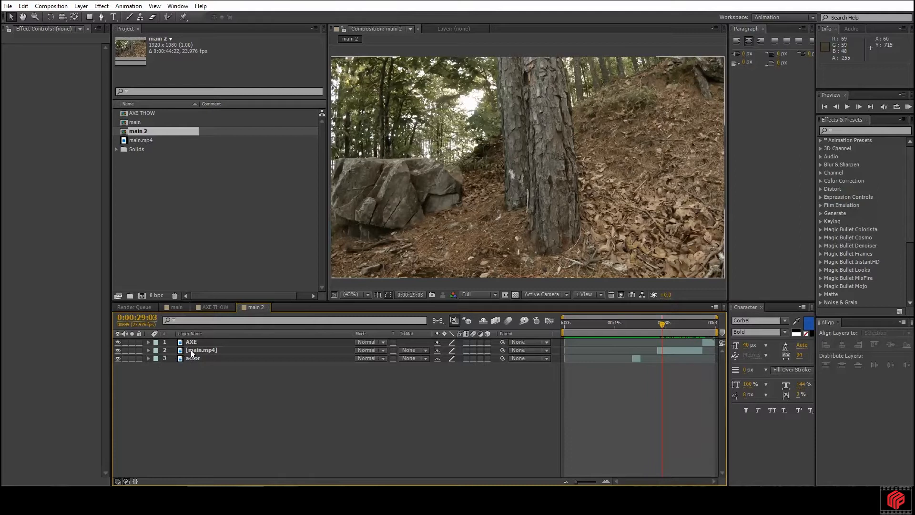
right_click(191, 350)
left_click(198, 344)
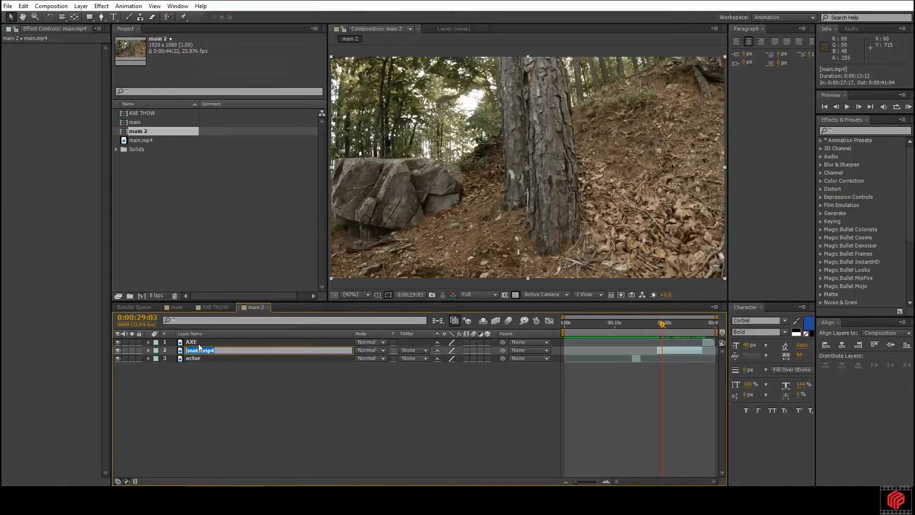
type("BG")
key("Return")
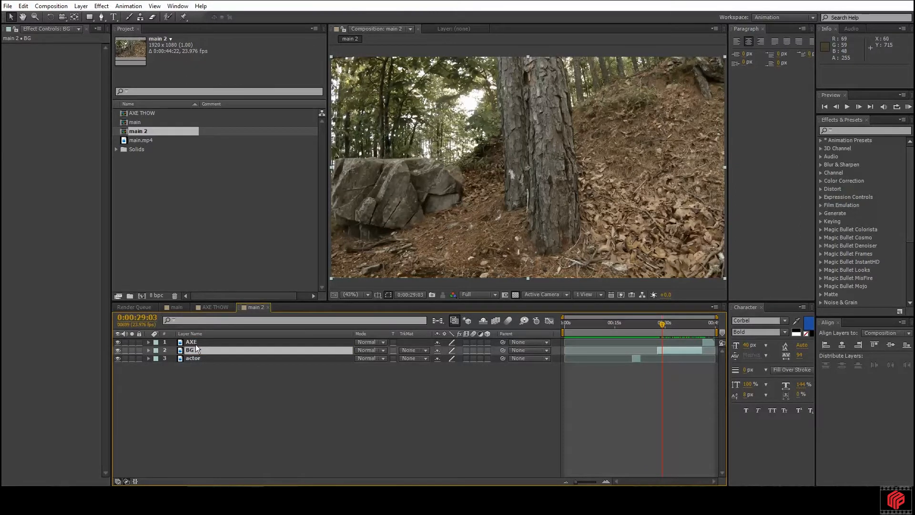
left_click_drag(200, 350, 207, 372)
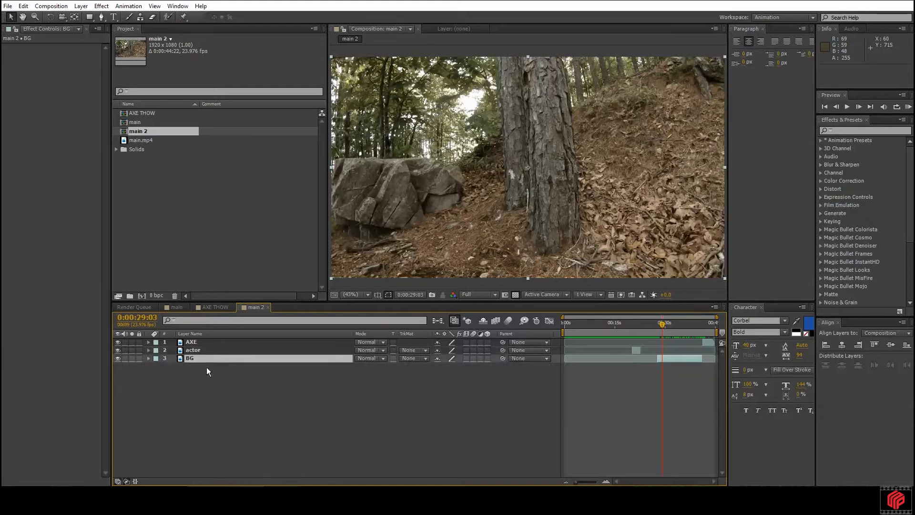
Step: Move the BG segment to start at 0:00:00:00 and bring the actor and AXE segments close to the composition start
left_click_drag(680, 358, 588, 359)
left_click(562, 322)
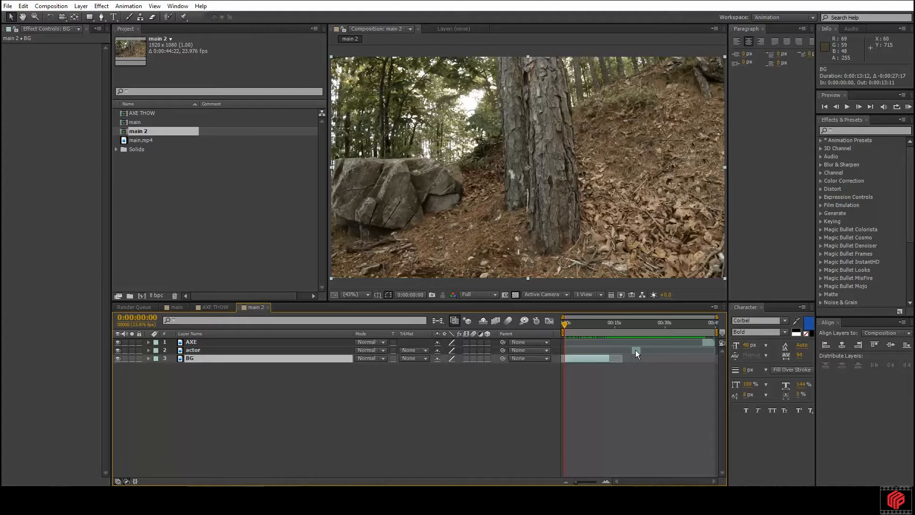
left_click_drag(636, 349, 578, 347)
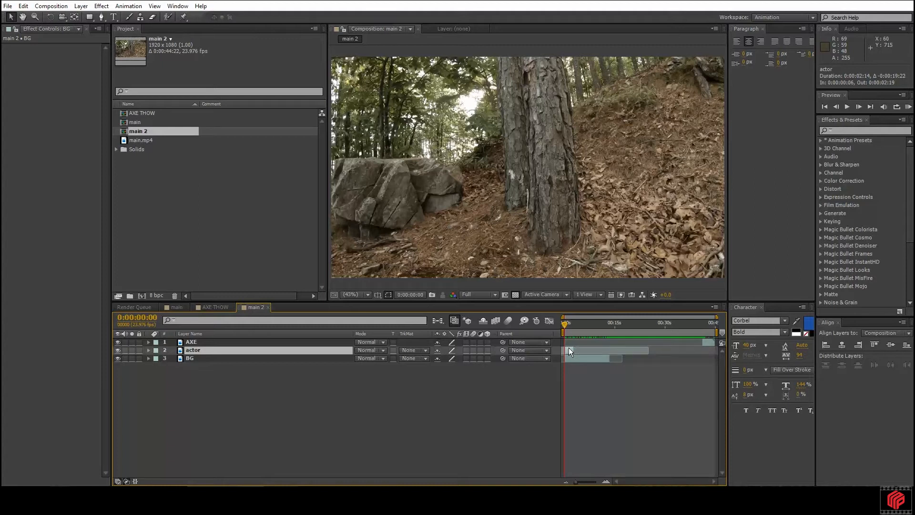
left_click(118, 341)
left_click_drag(706, 341, 569, 339)
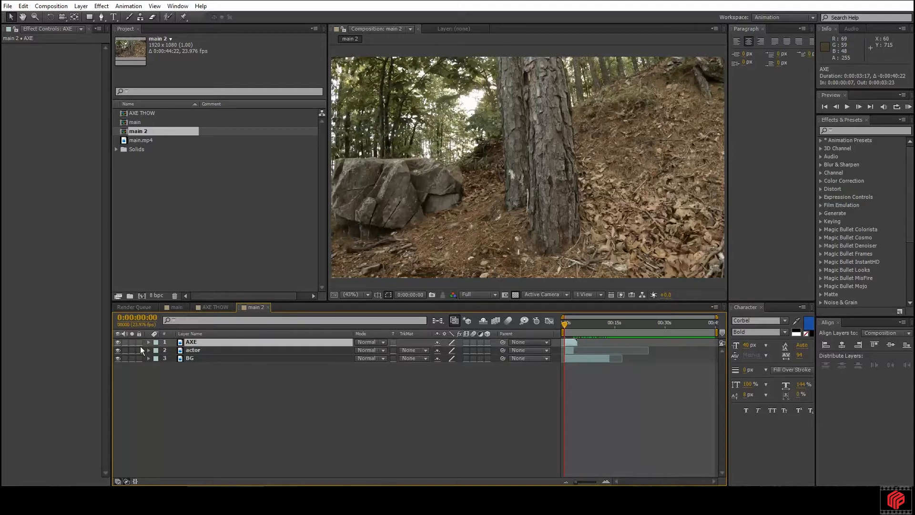
Step: Align the actor and AXE segments exactly with 0:00:00:00 and make both layers visible
left_click(582, 480)
left_click_drag(573, 344, 572, 350)
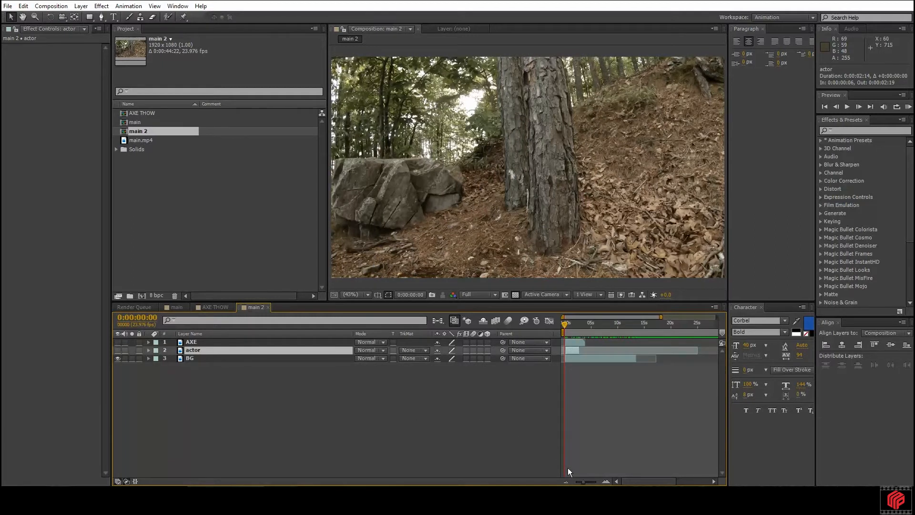
left_click_drag(584, 479, 595, 478)
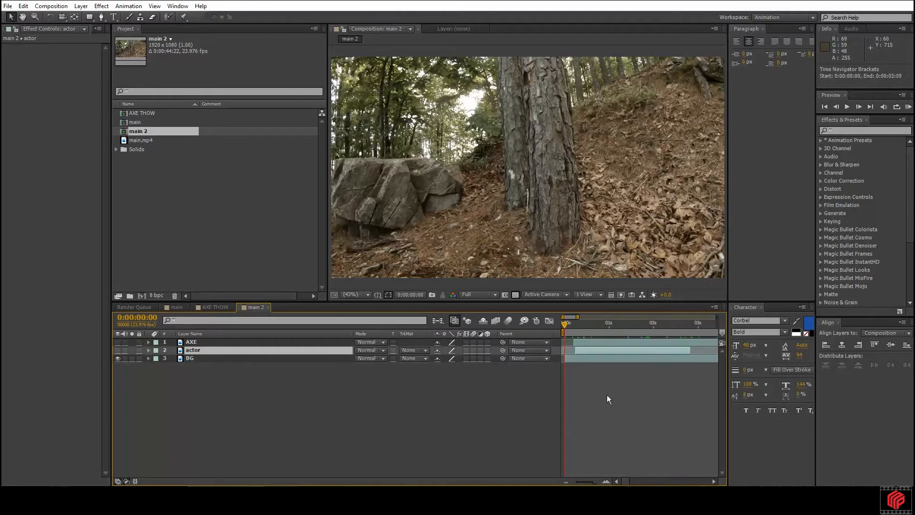
left_click_drag(607, 348, 595, 344)
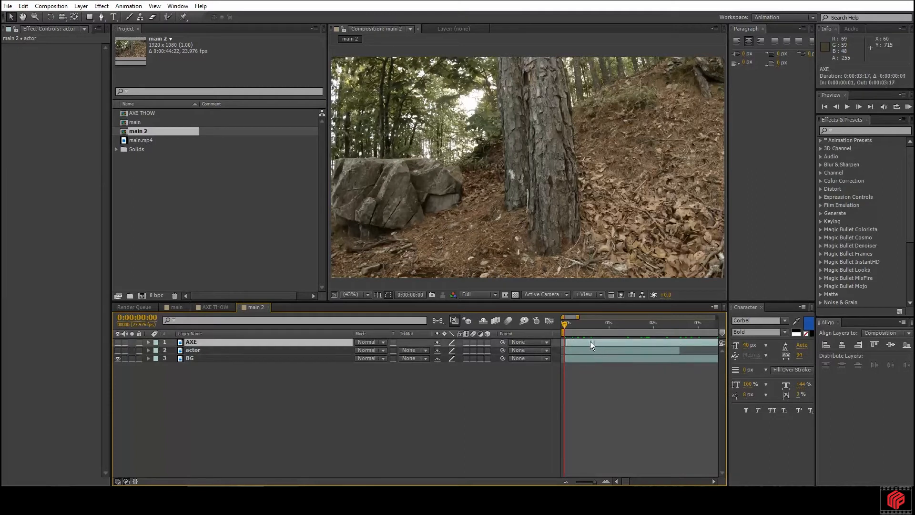
left_click_drag(594, 480, 570, 480)
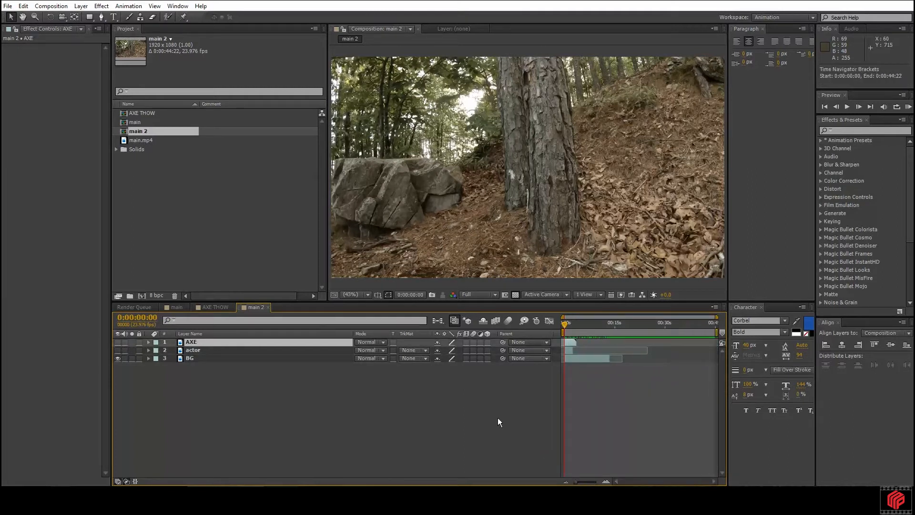
left_click(116, 351)
left_click(118, 342)
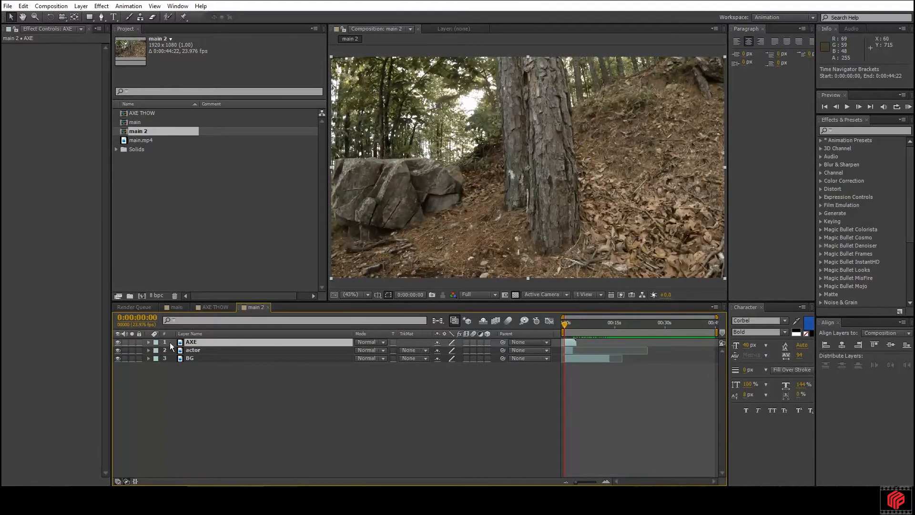
Step: Set the AXE layer's opacity to 50%
left_click(197, 389)
left_click(198, 342)
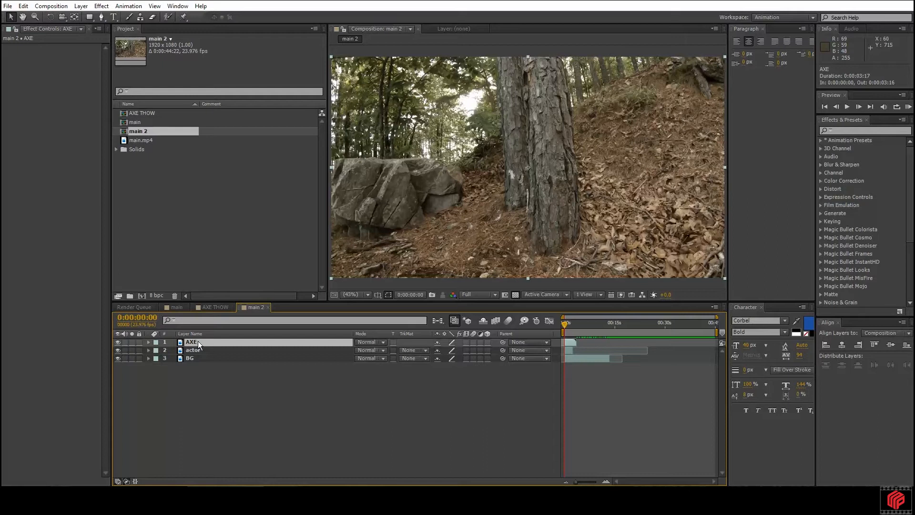
key("t")
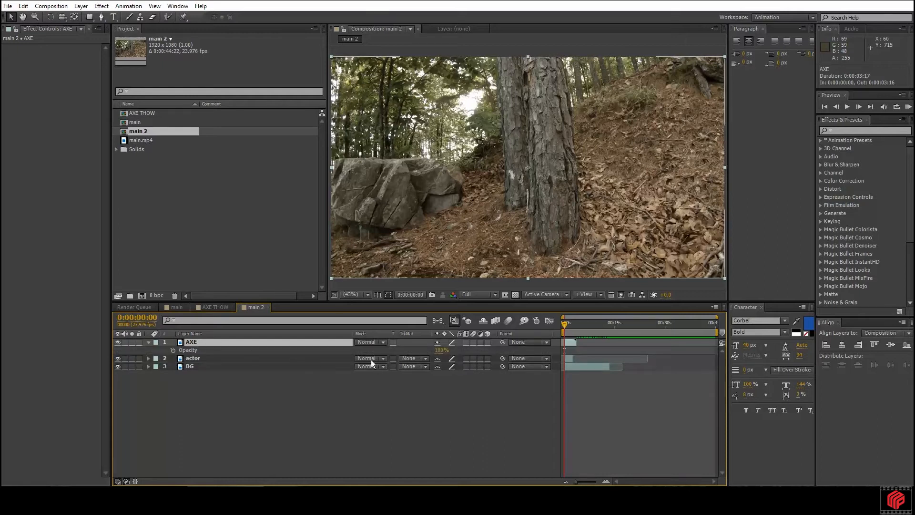
left_click(440, 351)
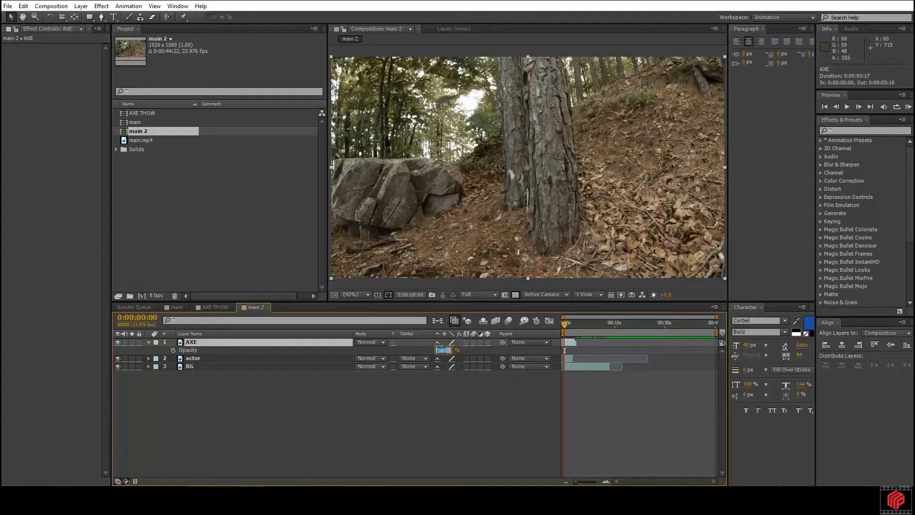
type("50")
key("Return")
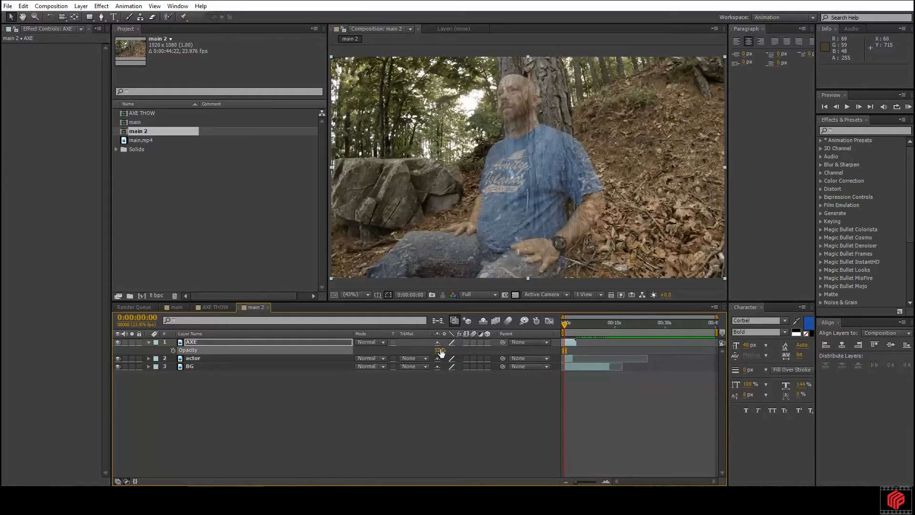
Step: Slide the actor layer earlier to start at -0:00:01:15 so the actor's fall lines up with the axe swing
left_click_drag(564, 324, 568, 325)
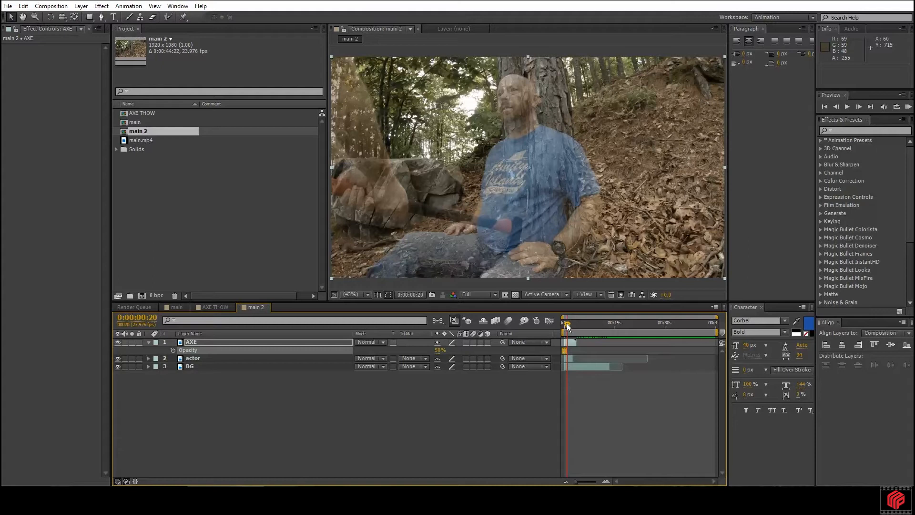
left_click(199, 357)
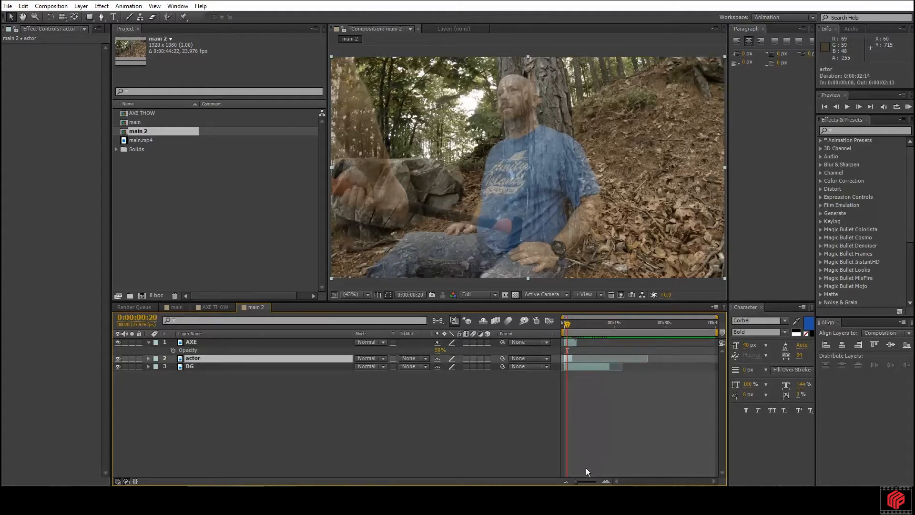
left_click_drag(584, 482, 594, 481)
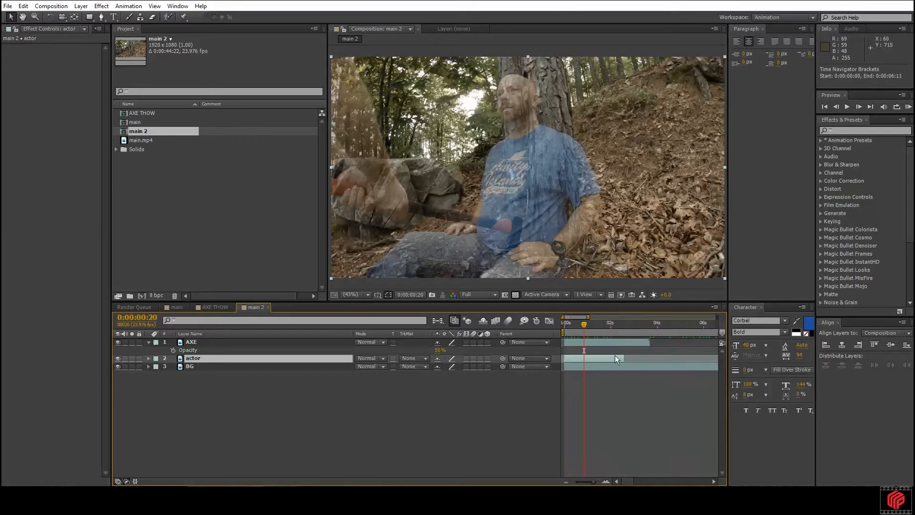
left_click_drag(613, 358, 579, 356)
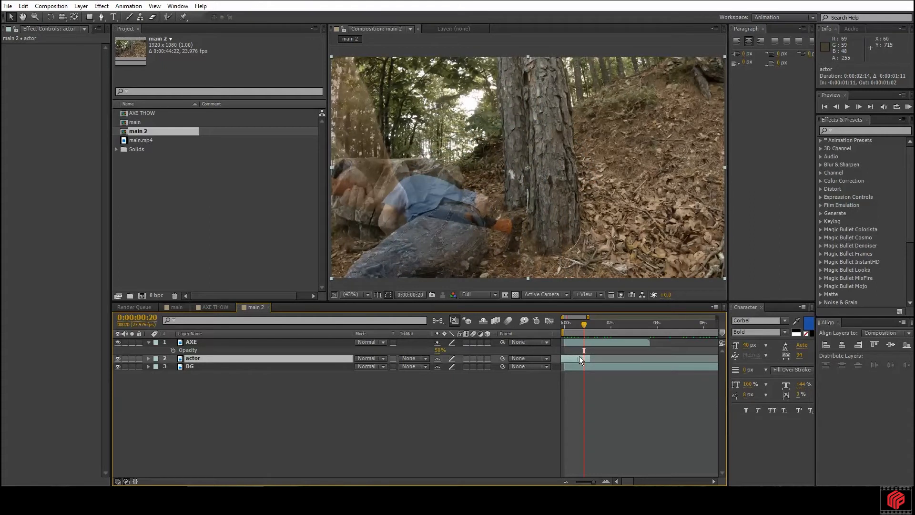
mouse_move(582, 326)
left_mouse_down()
mouse_move(559, 324)
mouse_move(571, 324)
left_mouse_up()
left_click_drag(574, 356, 570, 356)
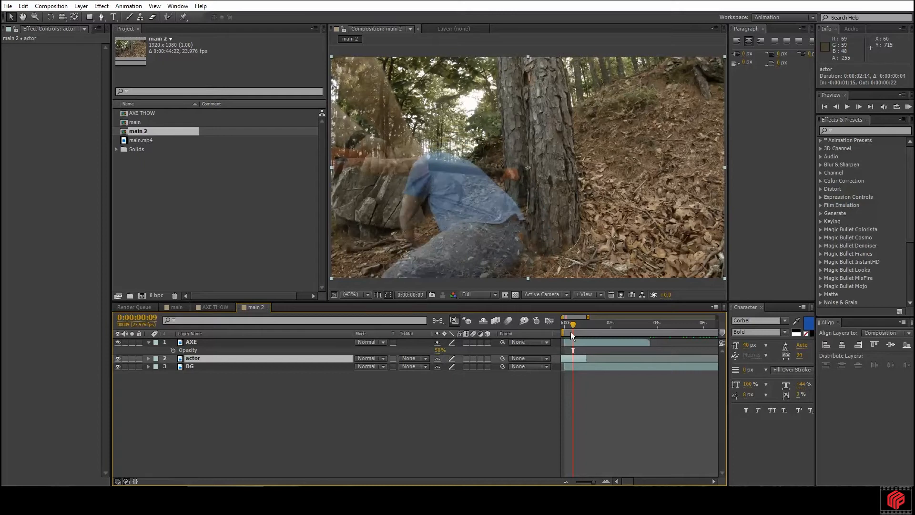
Step: Preview the timing from the start and nudge the actor layer one frame earlier to -0:00:01:16
left_click_drag(569, 322, 560, 322)
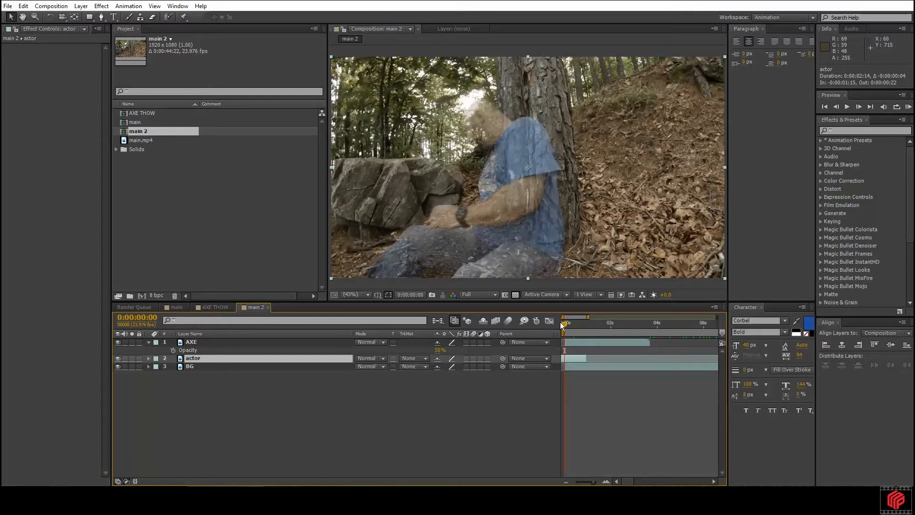
key("space")
left_click_drag(576, 357, 574, 357)
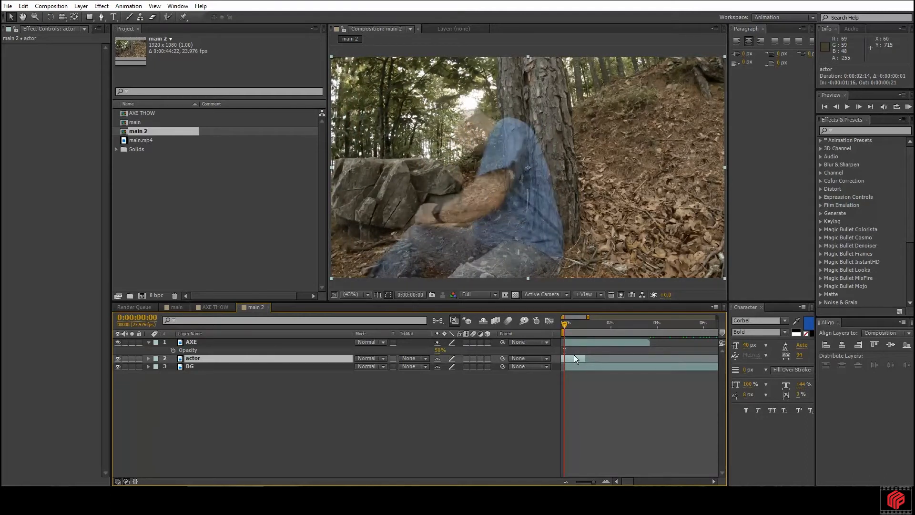
key("space")
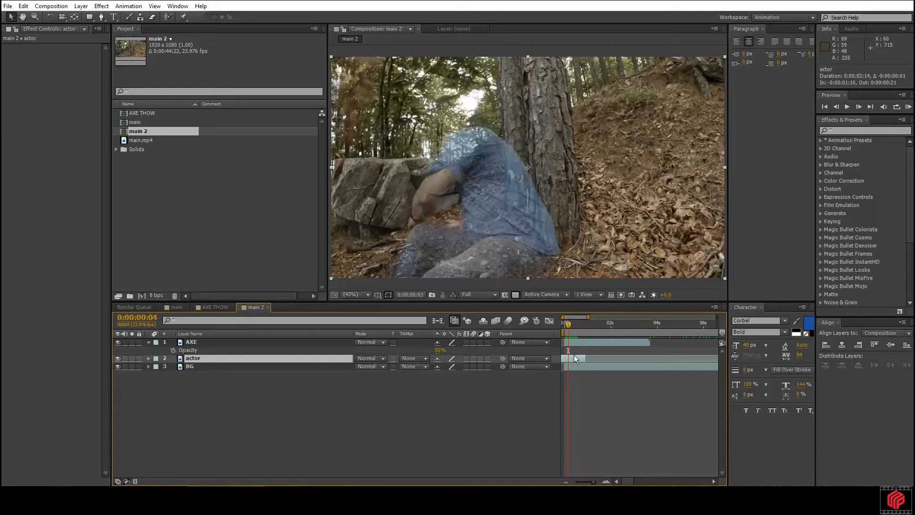
key("space")
key("Page_Down")
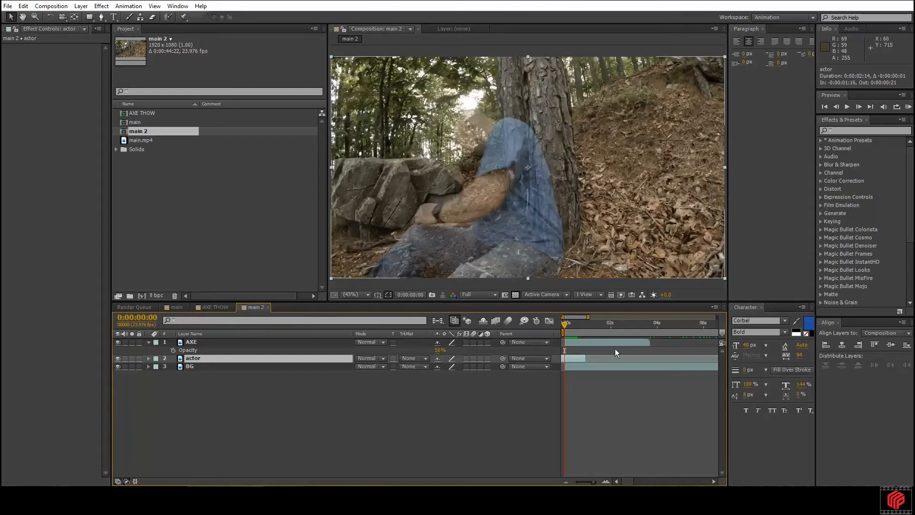
Step: Trim the AXE layer's end to 0:00:00:21 to match the actor layer, and shorten the work area around the short clips
left_click_drag(647, 342, 585, 341)
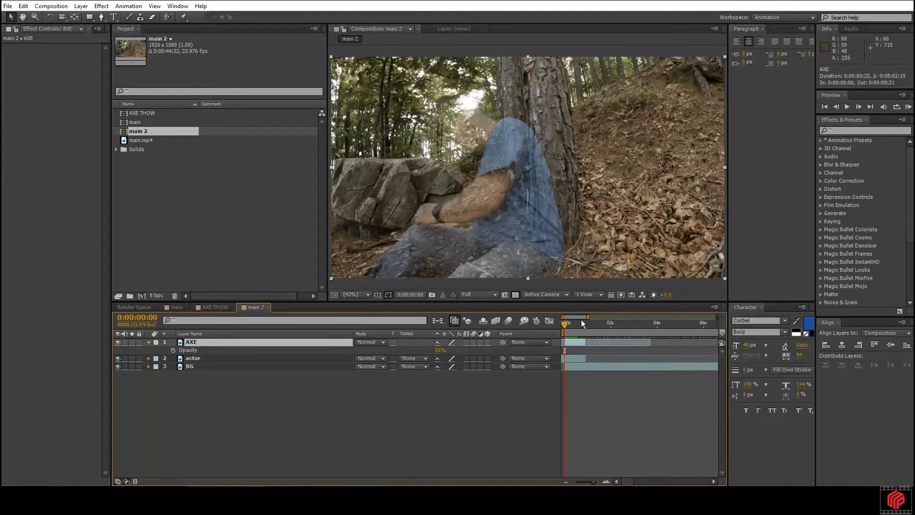
left_click(585, 322)
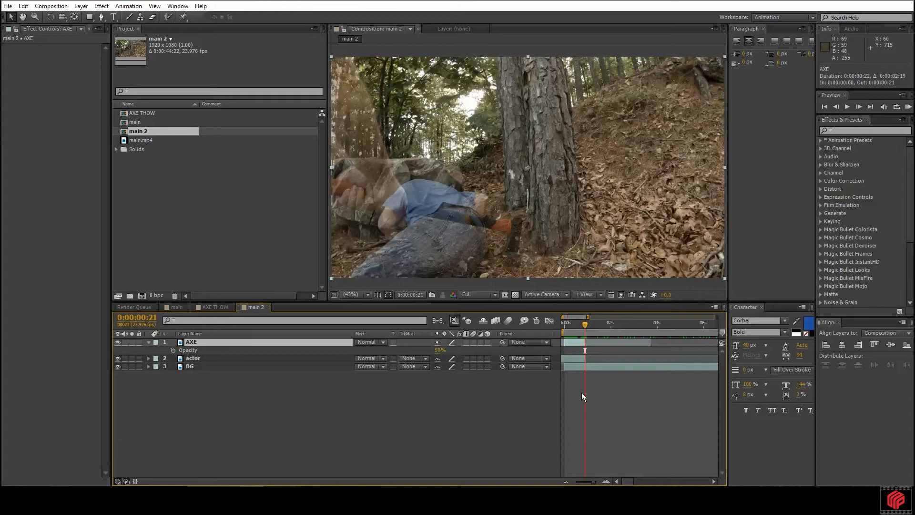
left_click_drag(582, 480, 575, 480)
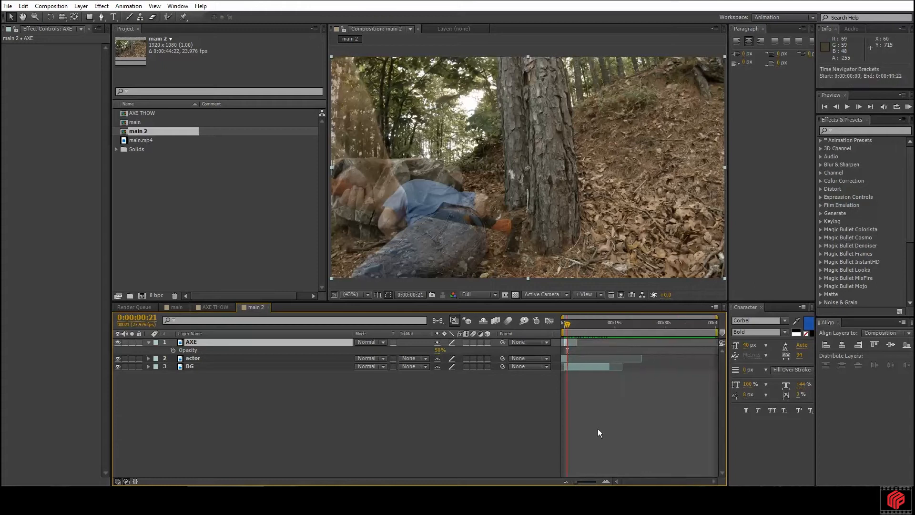
left_click_drag(717, 332, 570, 341)
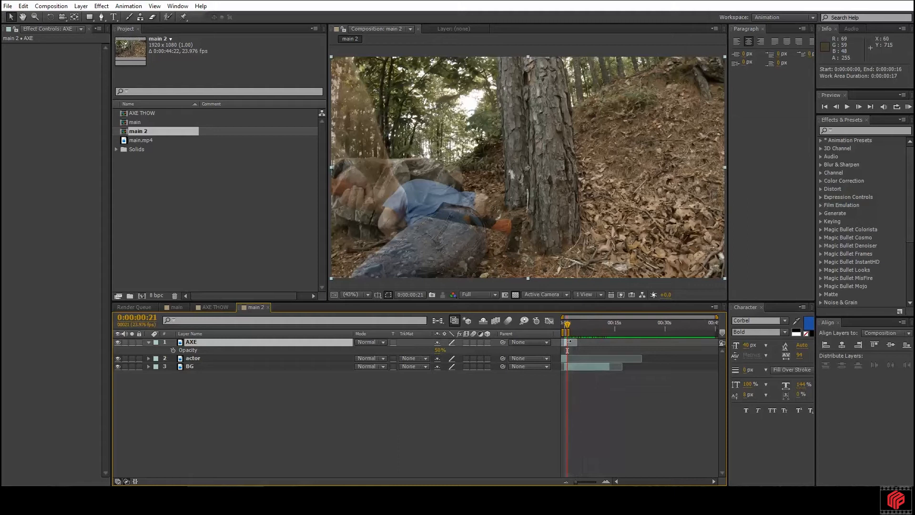
Step: Extend the work area to the end of the short AXE and actor clips and trim the composition to it
left_click_drag(587, 481, 596, 483)
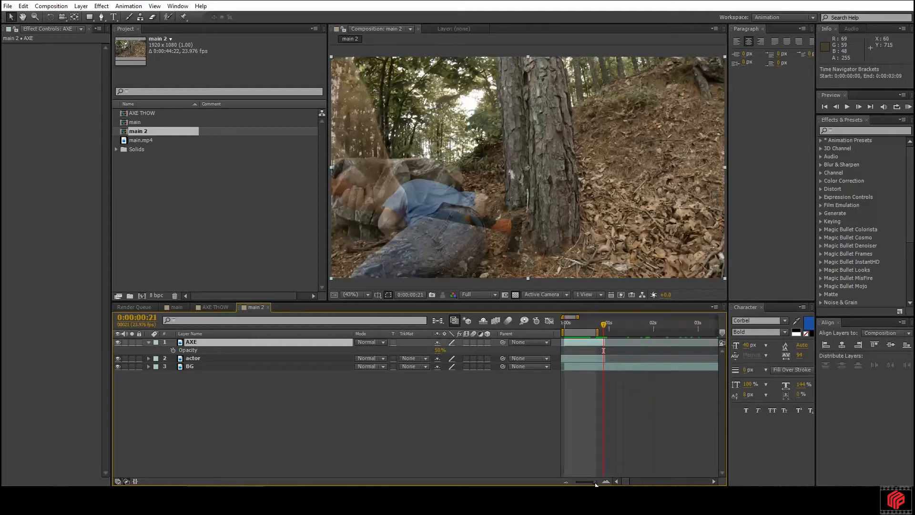
left_click_drag(599, 331, 608, 331)
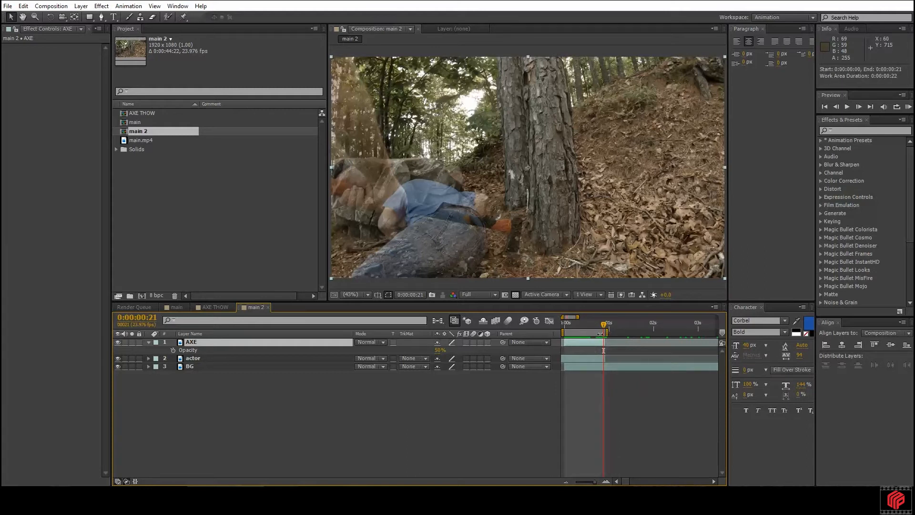
mouse_move(594, 481)
left_mouse_down()
mouse_move(604, 482)
mouse_move(585, 480)
left_mouse_up()
key("semicolon")
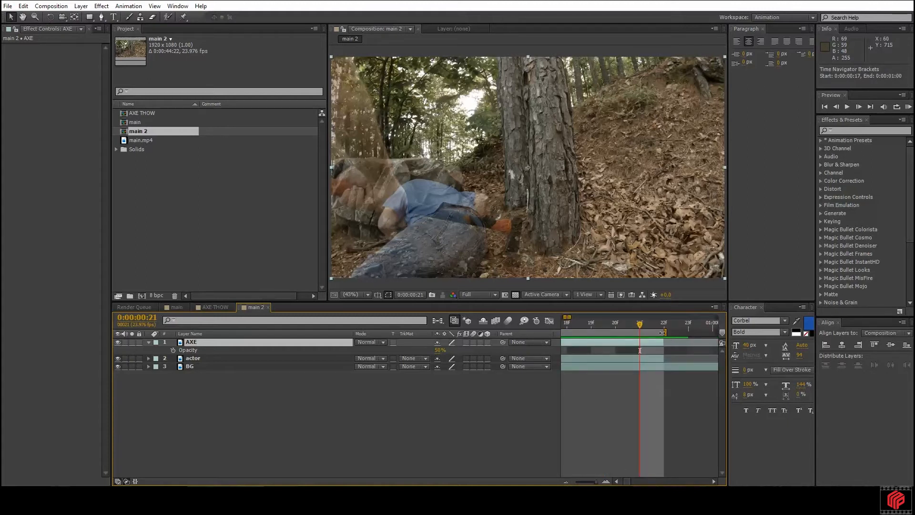
right_click(591, 333)
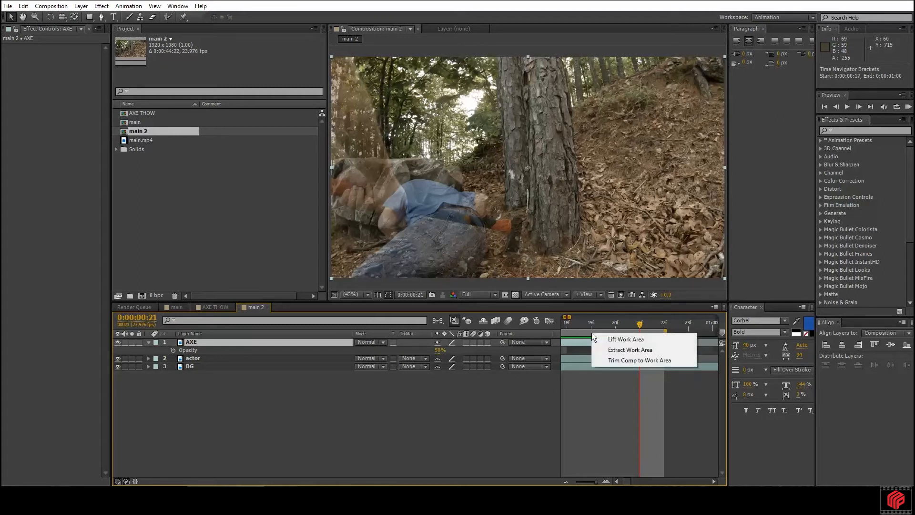
left_click(608, 360)
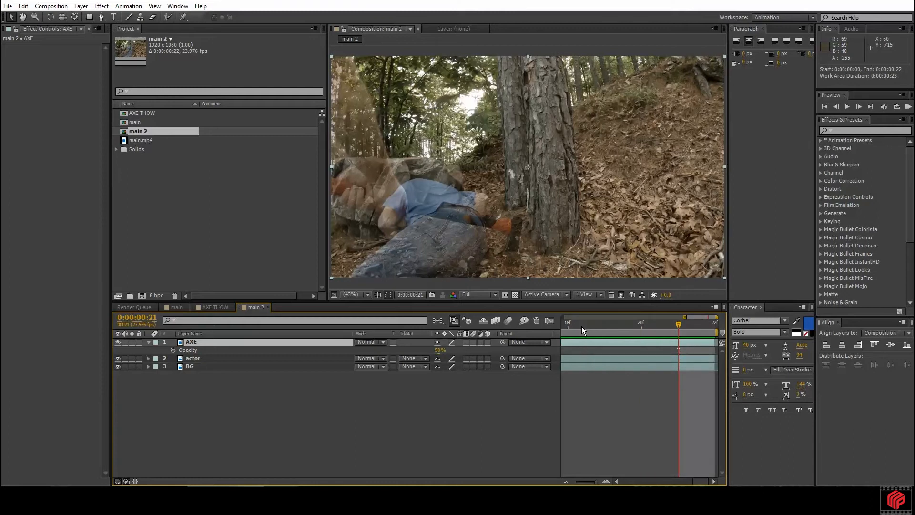
Step: Return to the composition's first frame and set the AXE layer's opacity to 100%
left_click(585, 481)
left_click_drag(575, 323, 552, 342)
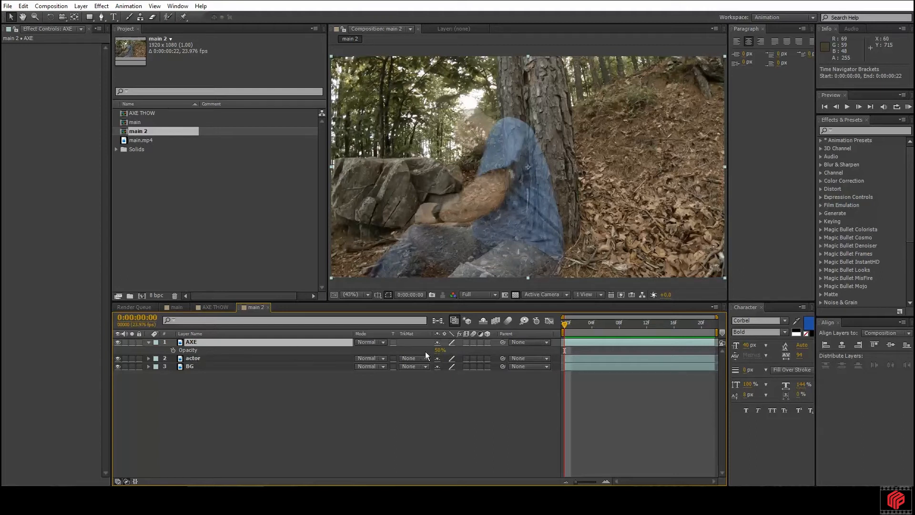
left_click_drag(438, 354, 620, 351)
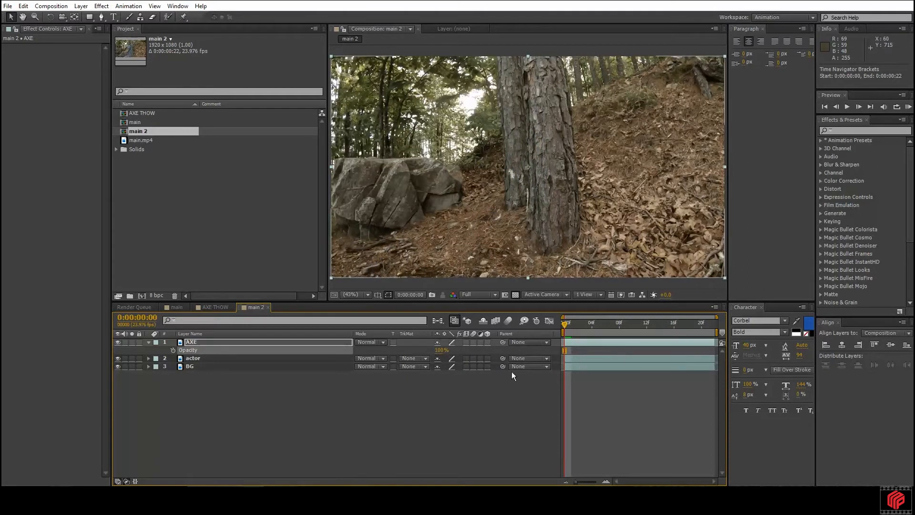
left_click(148, 342)
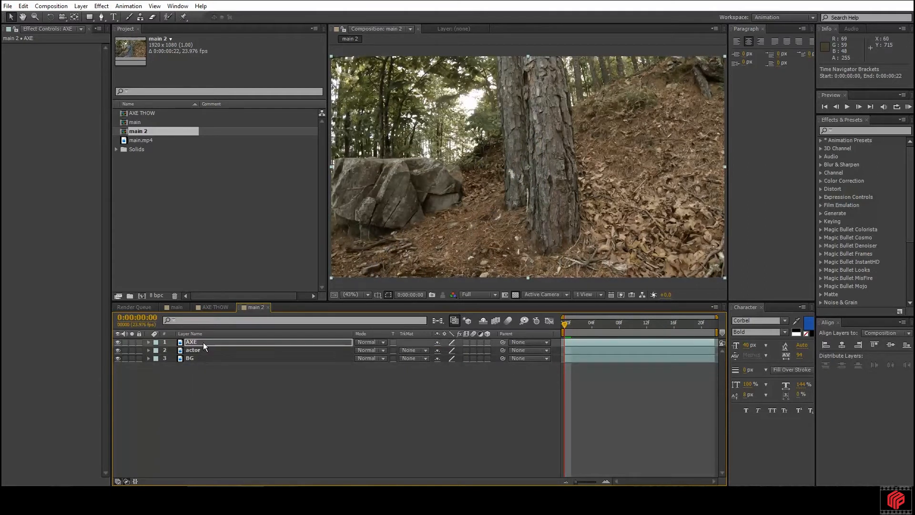
left_click(203, 342)
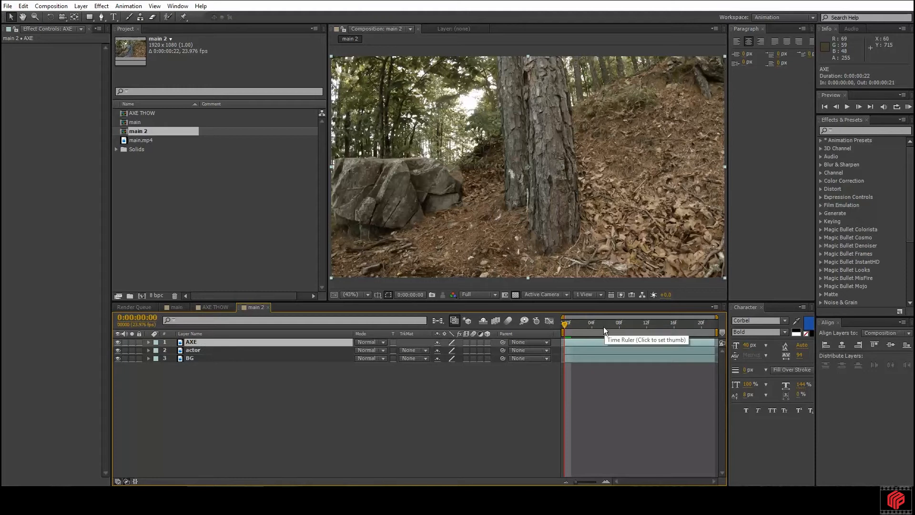
Step: At 0:00:00:21, draw a closed 11-point Pen tool mask on the AXE layer around the axe handle and head, leaving out the hands
left_click_drag(605, 326, 717, 335)
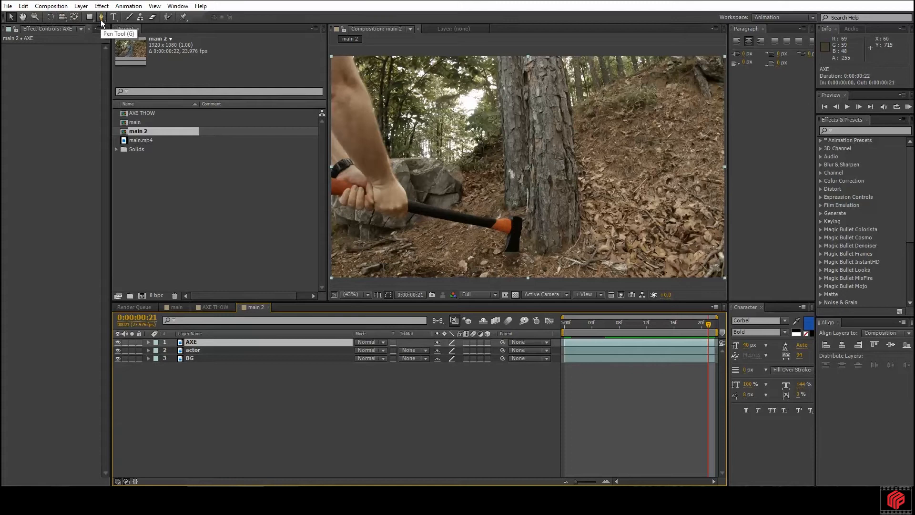
left_click_drag(101, 18, 128, 18)
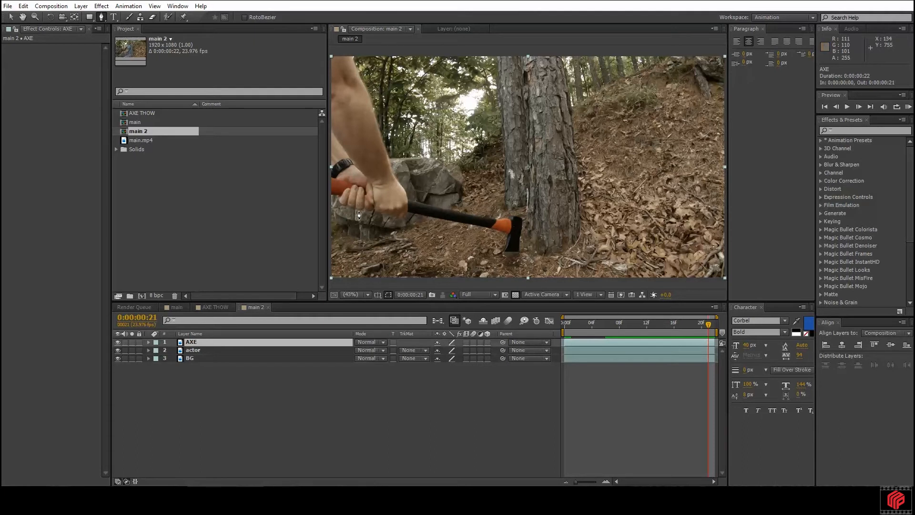
key("v")
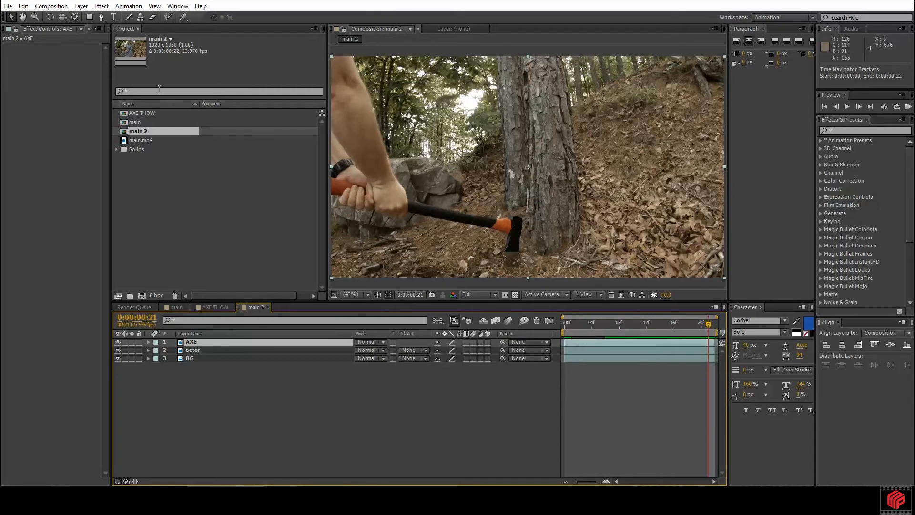
left_click(100, 17)
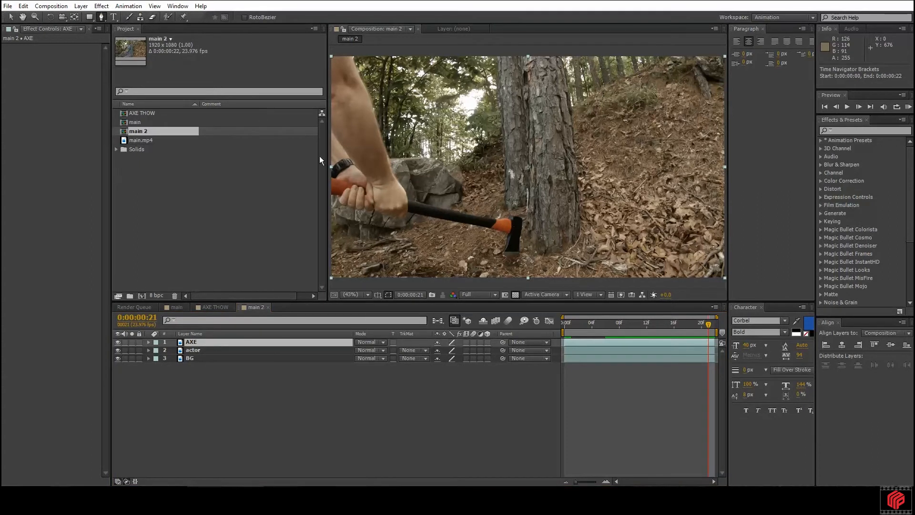
left_click(408, 213)
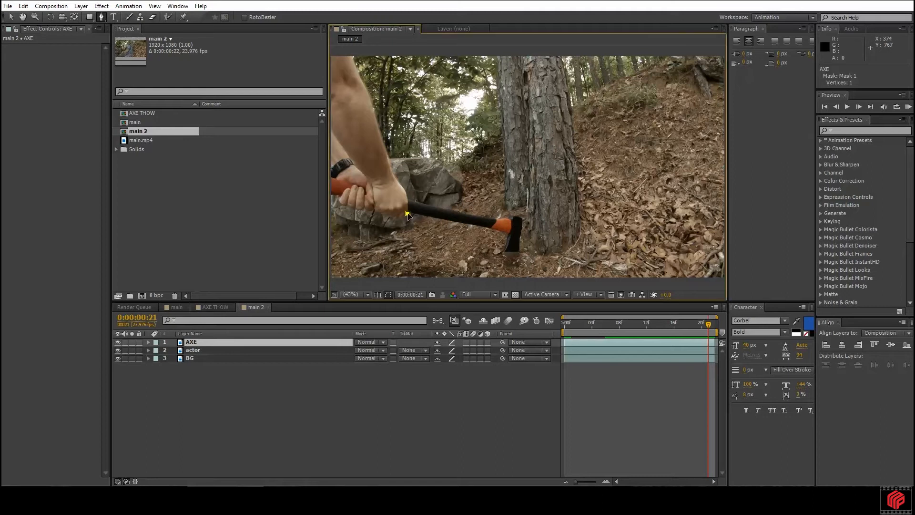
left_click(452, 223)
left_click(489, 227)
left_click(509, 236)
left_click(502, 255)
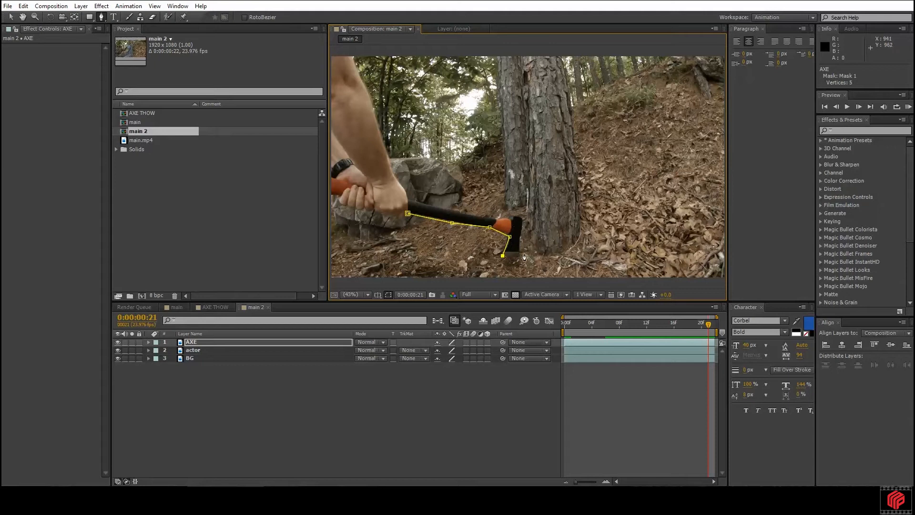
left_click(513, 260)
left_click(520, 253)
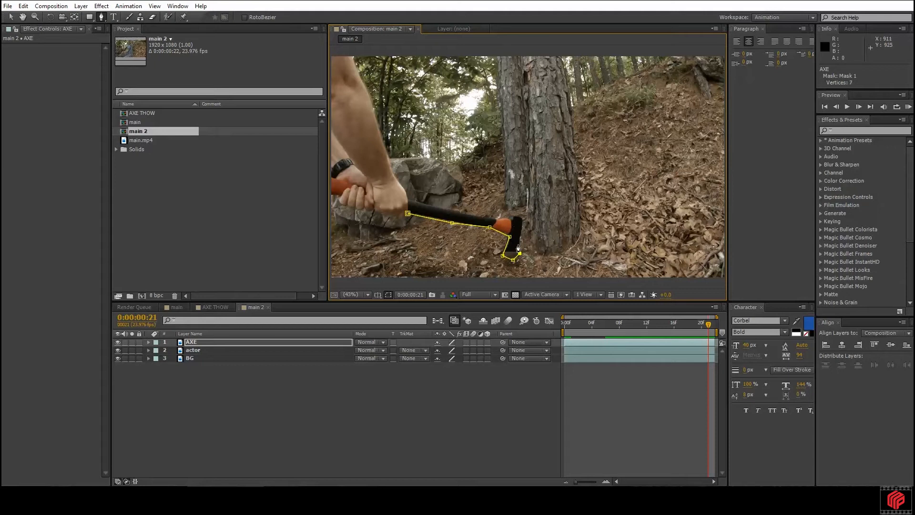
left_click(520, 218)
left_click(508, 215)
left_click(488, 219)
left_click(406, 199)
left_click(407, 217)
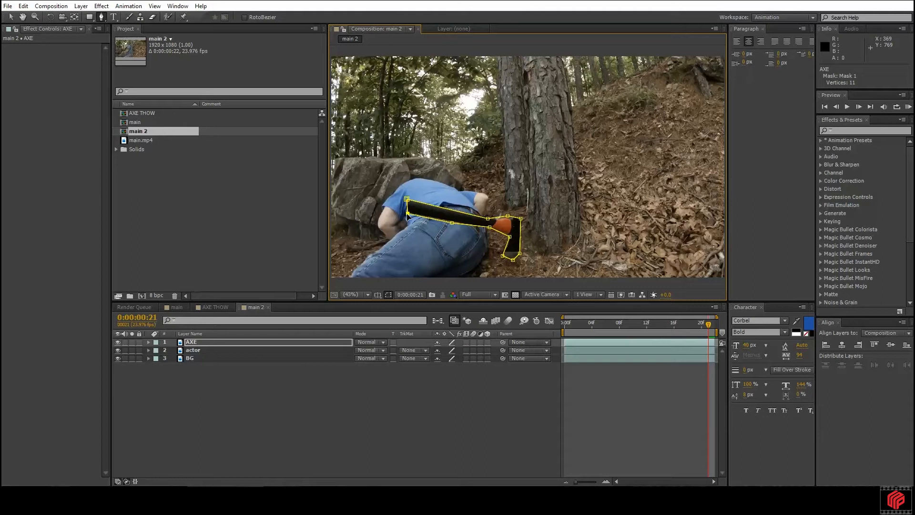
Step: Reveal the AXE layer's mask properties and set the mask feather to 3 pixels
left_click(191, 342)
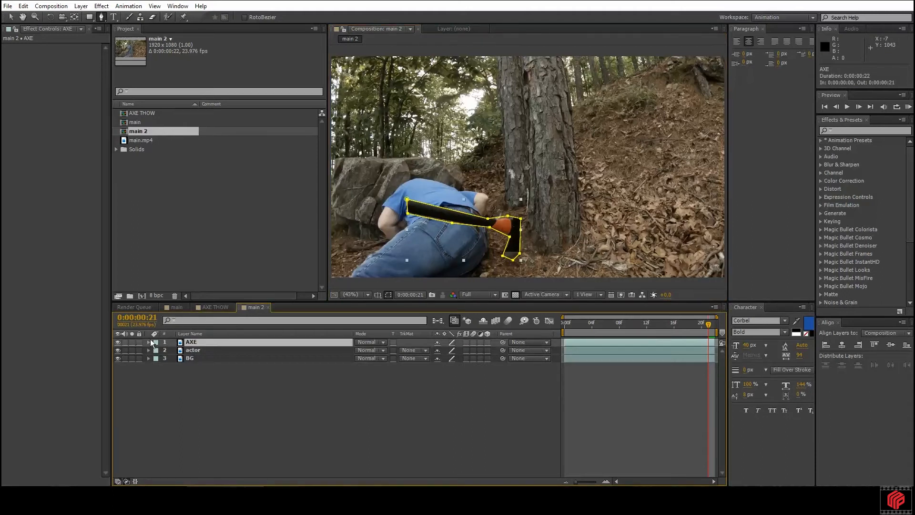
key("m")
key("m")
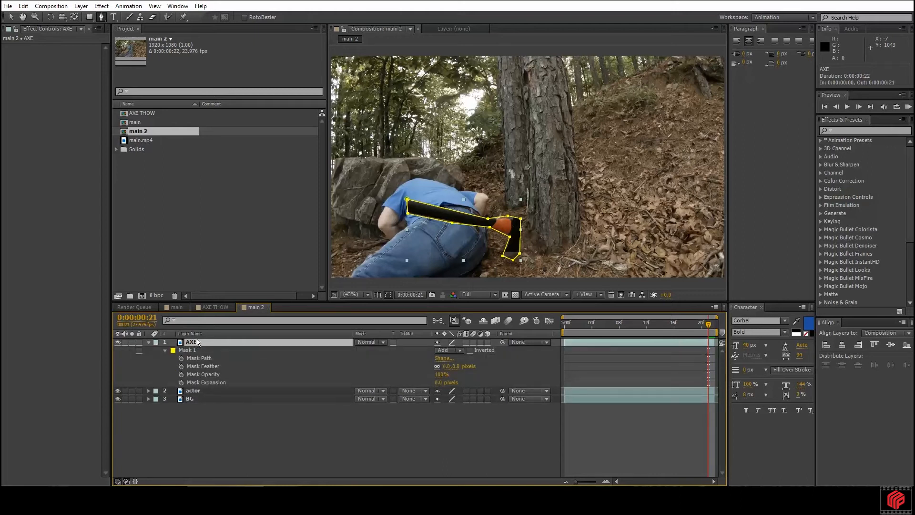
left_click(455, 368)
type("3")
key("Return")
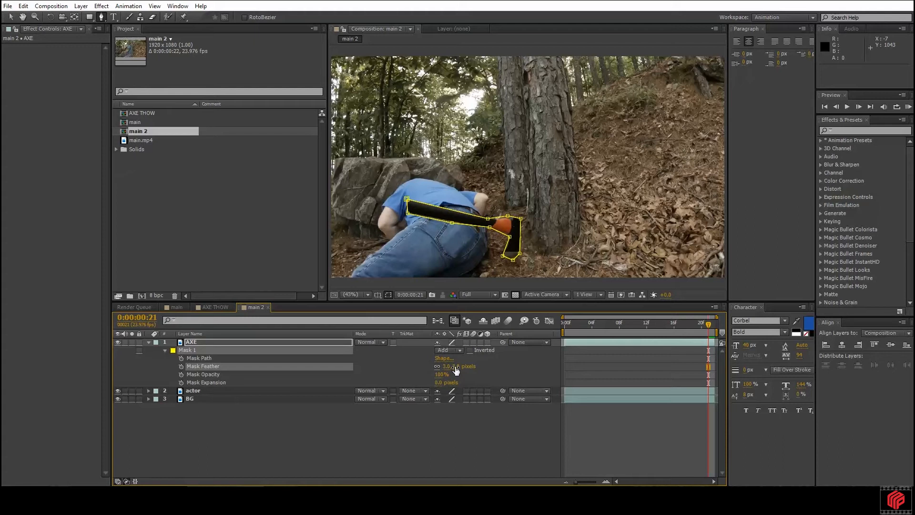
left_click(410, 419)
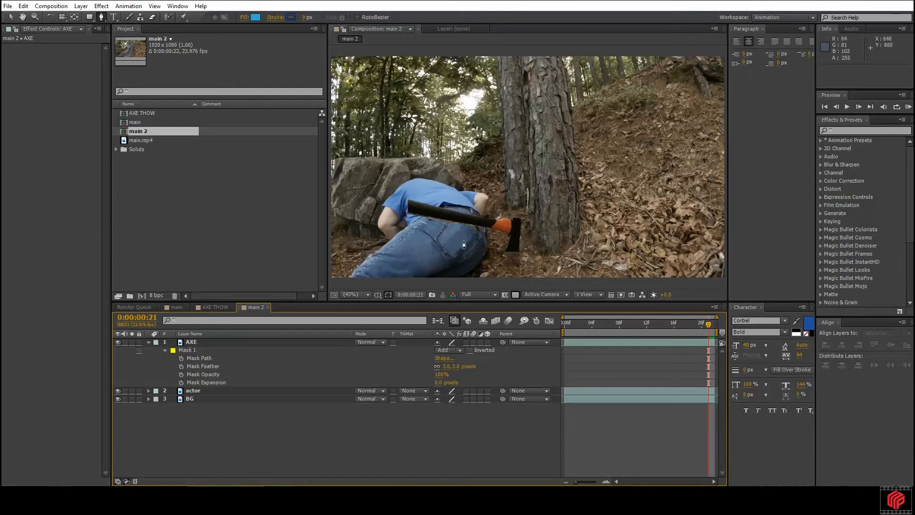
Step: Inspect the axe's edges up close and try a mask feather of 5 pixels
scroll(464, 244, "up", 3)
scroll(448, 252, "down", 2)
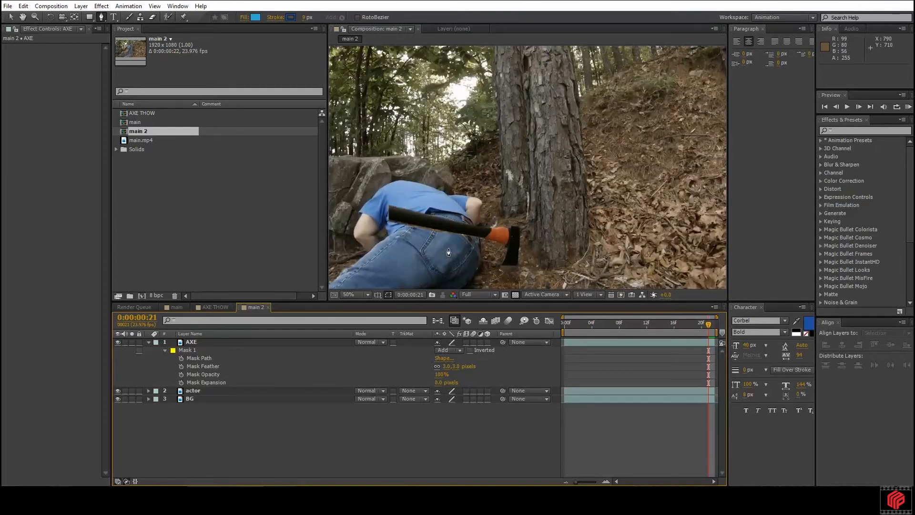
key("h")
left_click_drag(448, 253, 492, 173)
key("g")
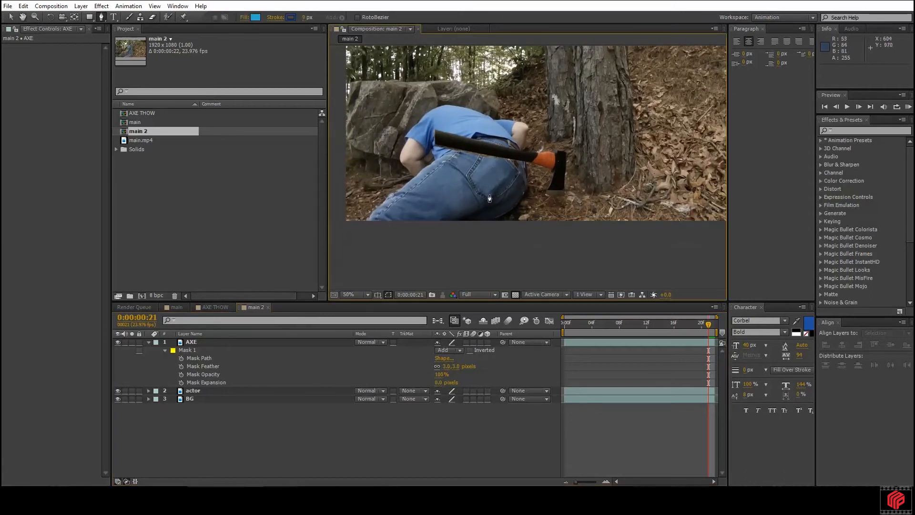
scroll(479, 202, "up", 4)
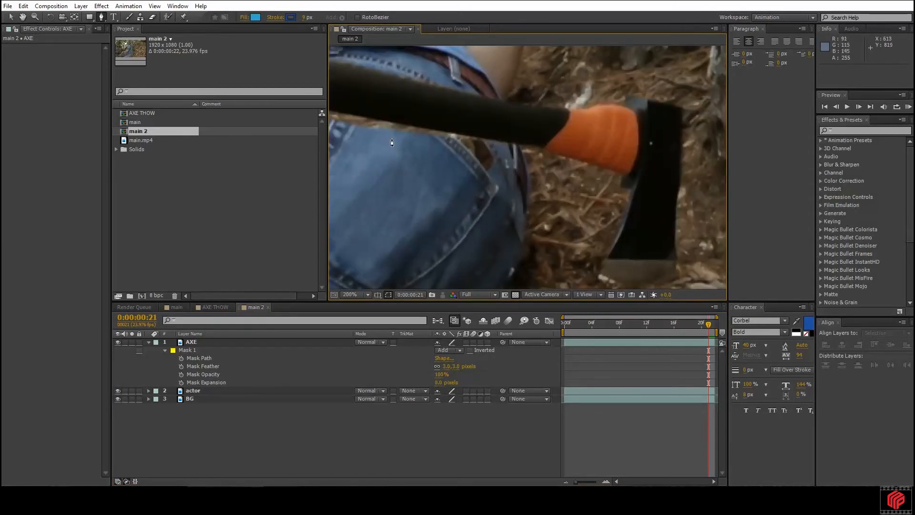
mouse_move(455, 366)
left_mouse_down()
mouse_move(465, 366)
mouse_move(456, 366)
left_mouse_up()
left_click(456, 366)
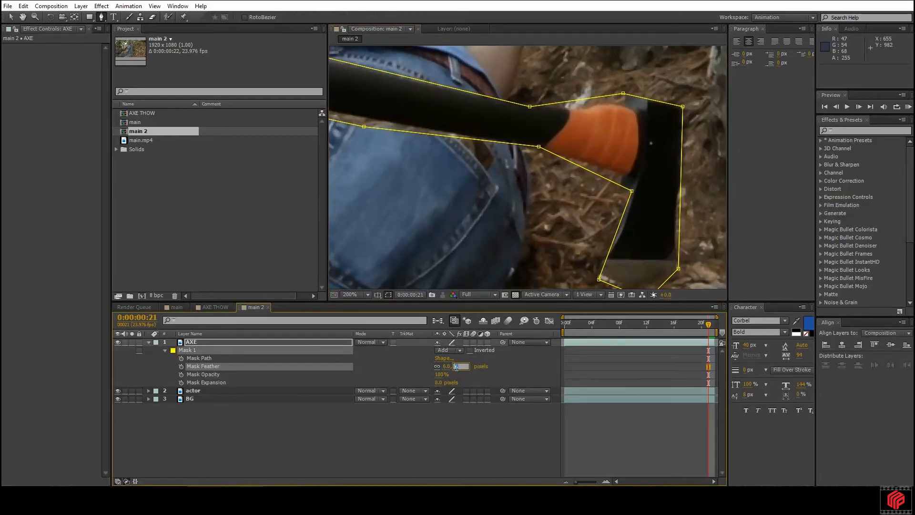
type("5")
key("Return")
Step: Set the axe mask's expansion to -2 pixels and check the whole frame with the mask deselected
left_click(225, 382)
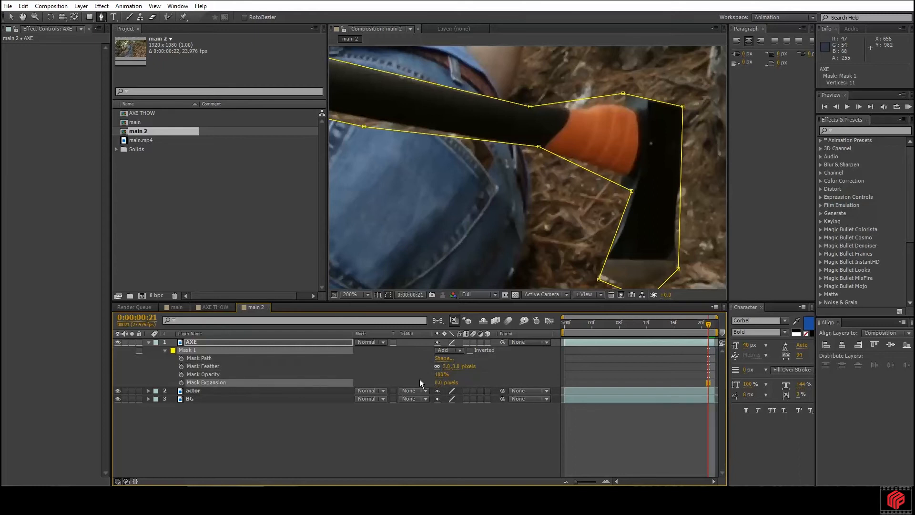
left_click(435, 382)
type("-2")
key("Return")
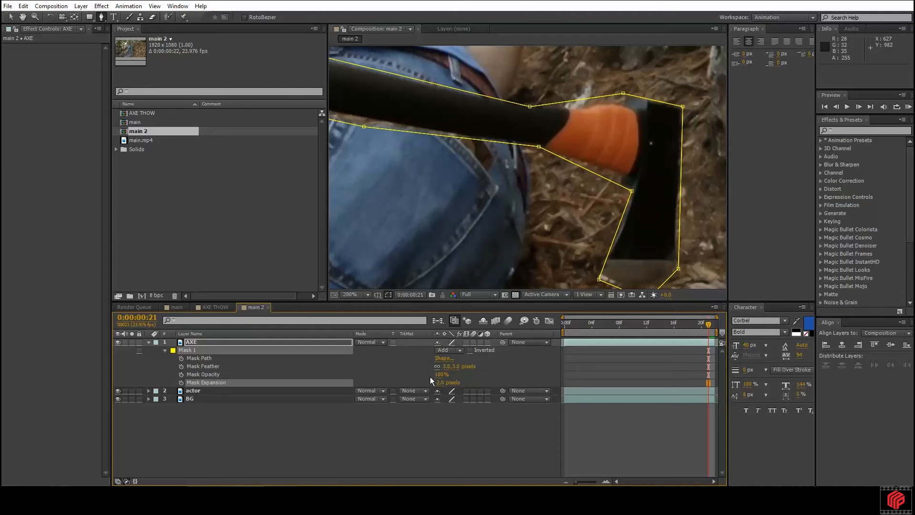
left_click(350, 294)
left_click(368, 315)
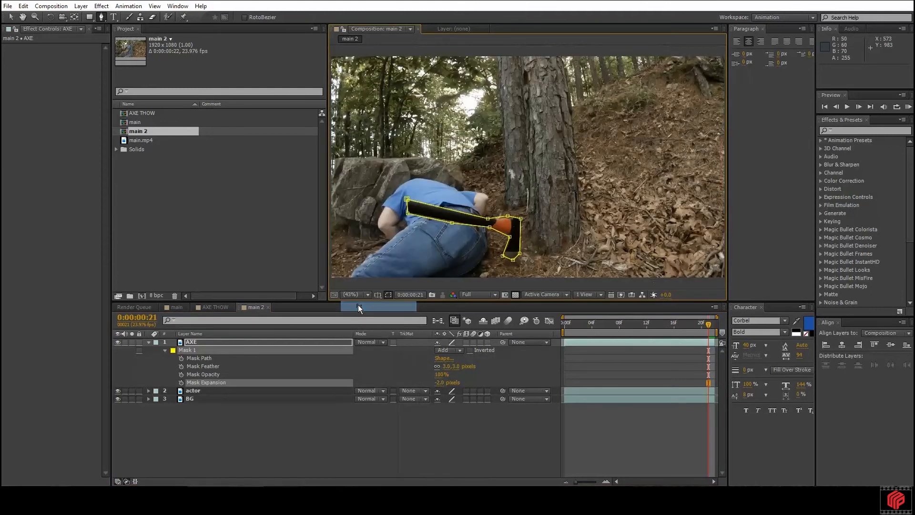
left_click(348, 430)
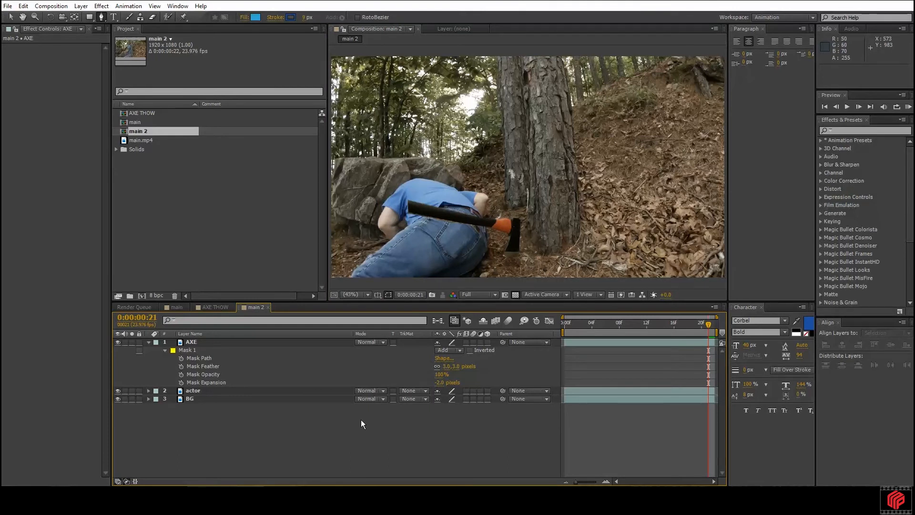
Step: Review the masked clip from start to end and start Mask Path keyframing on the AXE layer at 0:00:00:21
mouse_move(563, 323)
left_mouse_down()
mouse_move(679, 318)
mouse_move(564, 322)
left_mouse_up()
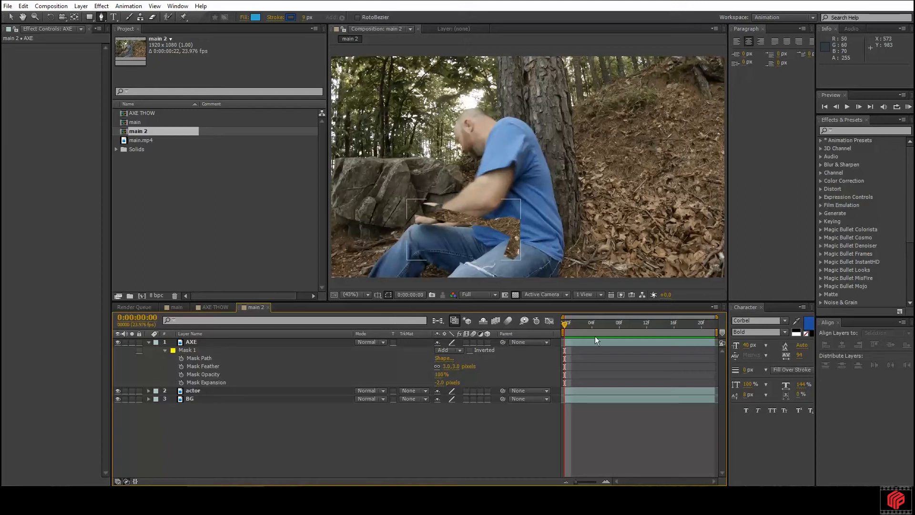
left_click_drag(615, 324, 720, 324)
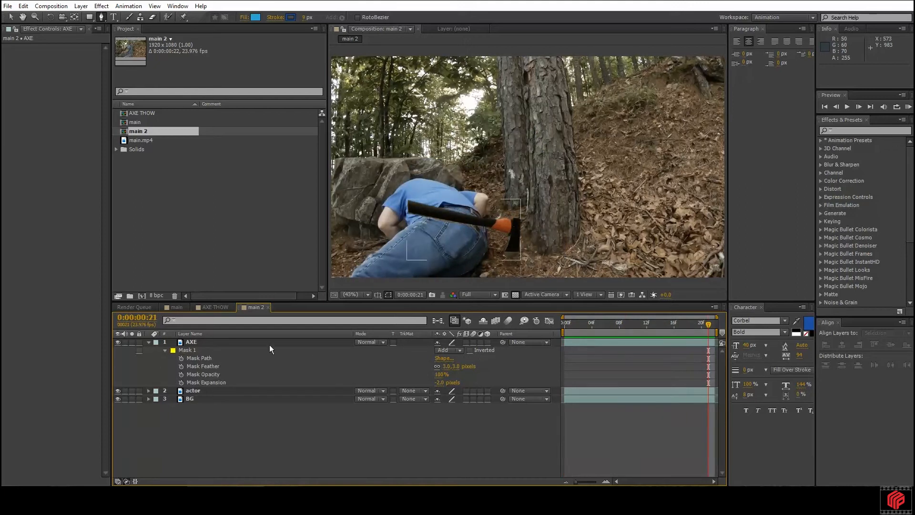
left_click(203, 343)
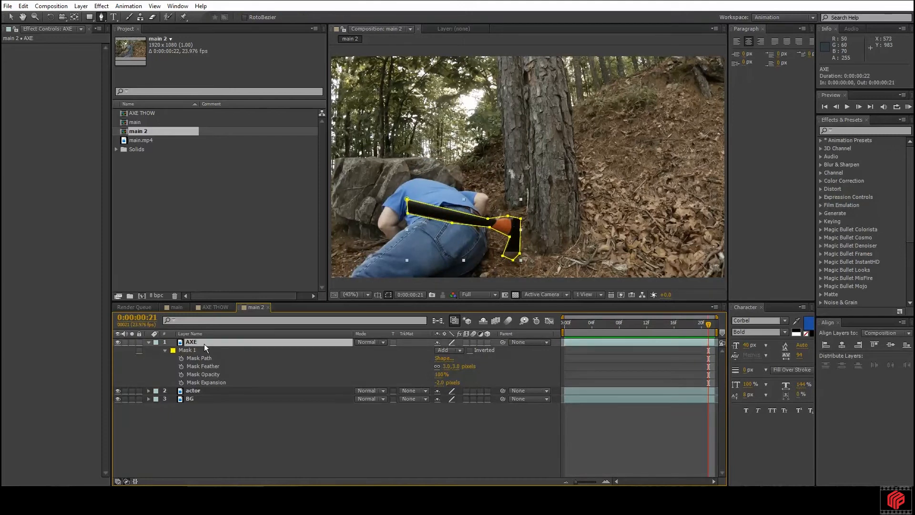
left_click(181, 358)
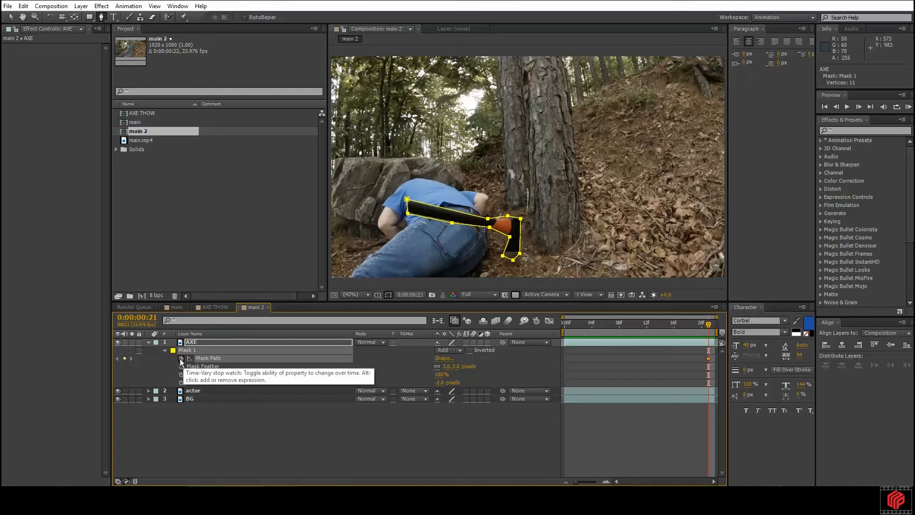
Step: Step frame by frame back and forth around 0:00:00:21 to examine the axe's motion against the mask
key("Page_Up")
key("Page_Up")
key("Page_Up")
key("Page_Up")
key("Page_Up")
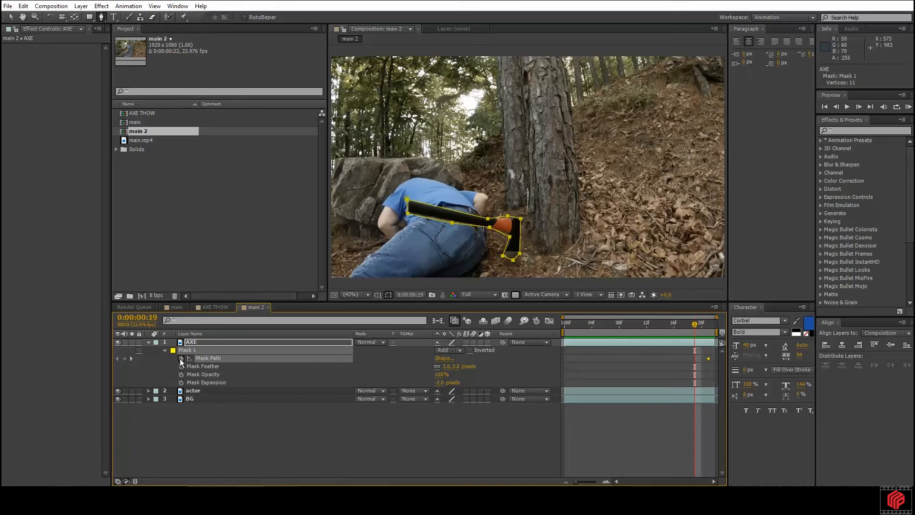
key("Page_Down")
key("Page_Down")
key("Page_Down")
key("Page_Down")
key("Page_Down")
key("Page_Down")
key("Page_Up")
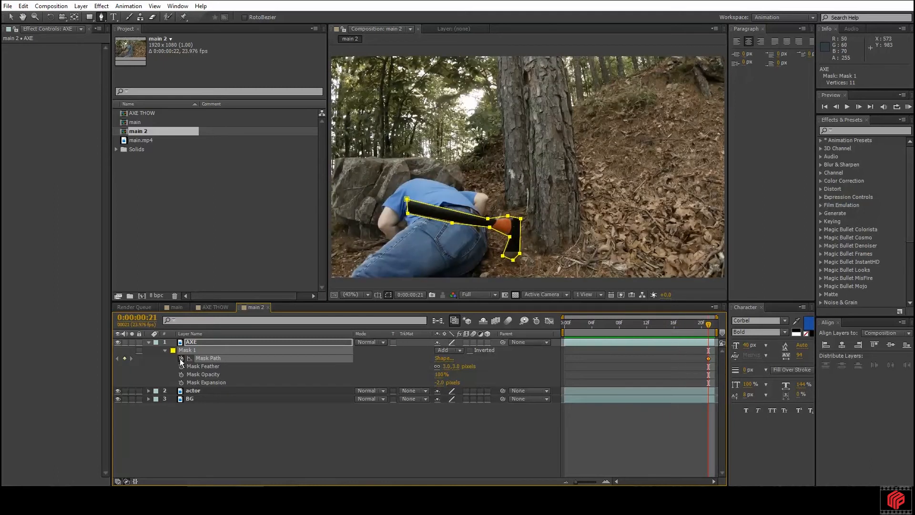
Step: At 0:00:00:14 on the AXE layer, reshape the mask point by point to fit the axe's handle and head
key("Page_Up")
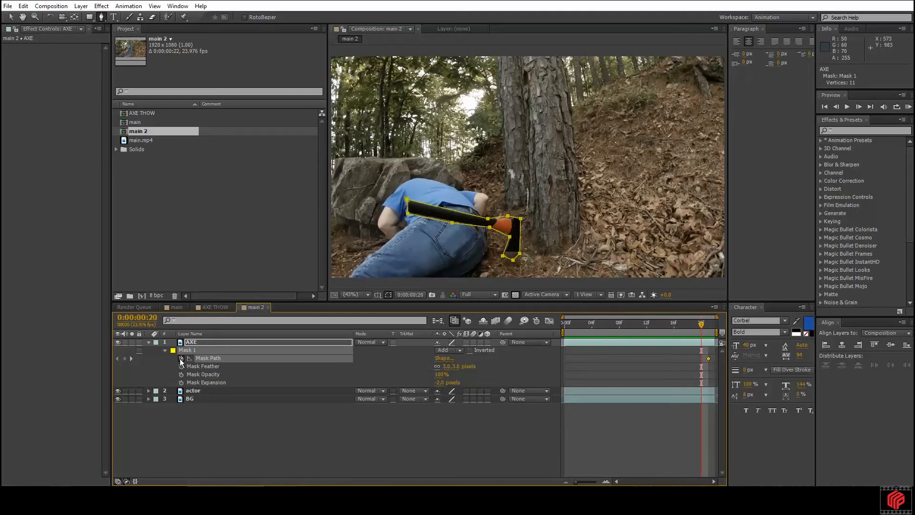
key("Page_Up")
key("Page_Up")
key("Page_Up")
key("Page_Up")
key("Page_Up")
key("Page_Up")
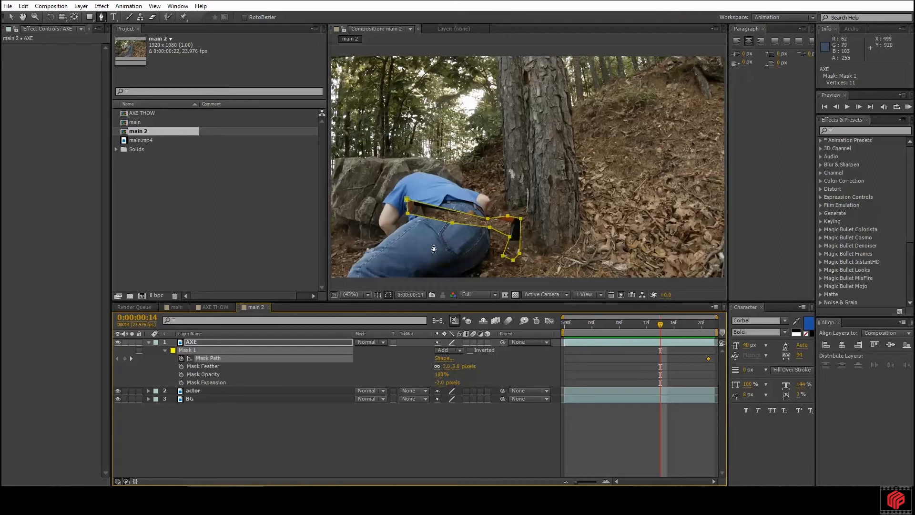
key("v")
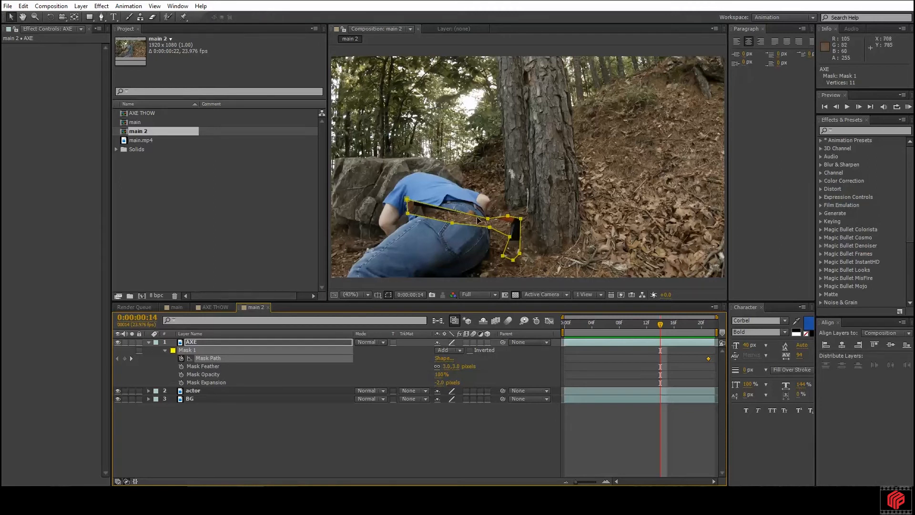
left_click_drag(490, 220, 491, 218)
key("ctrl+z")
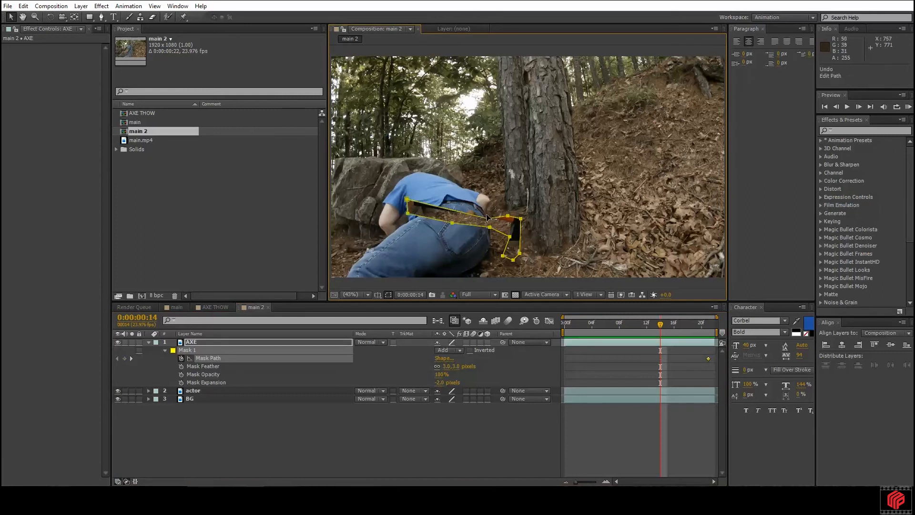
left_click(230, 340)
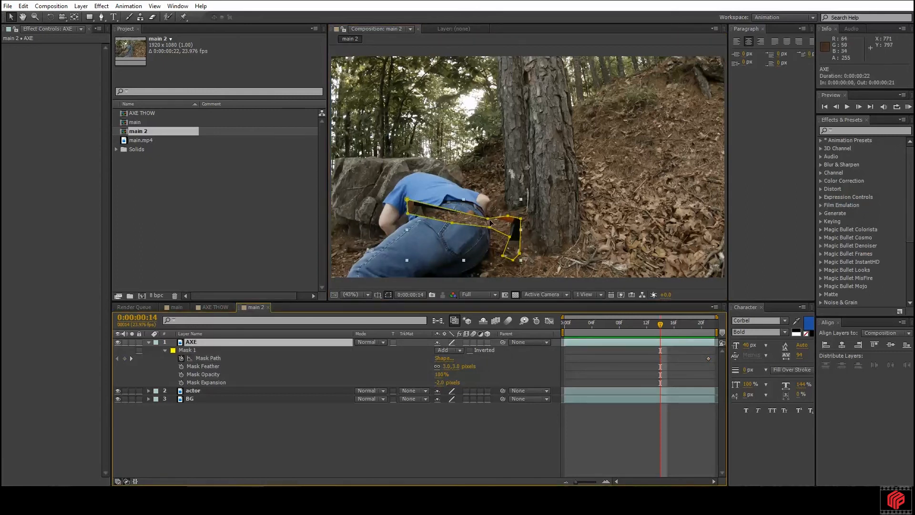
left_click_drag(490, 219, 524, 204)
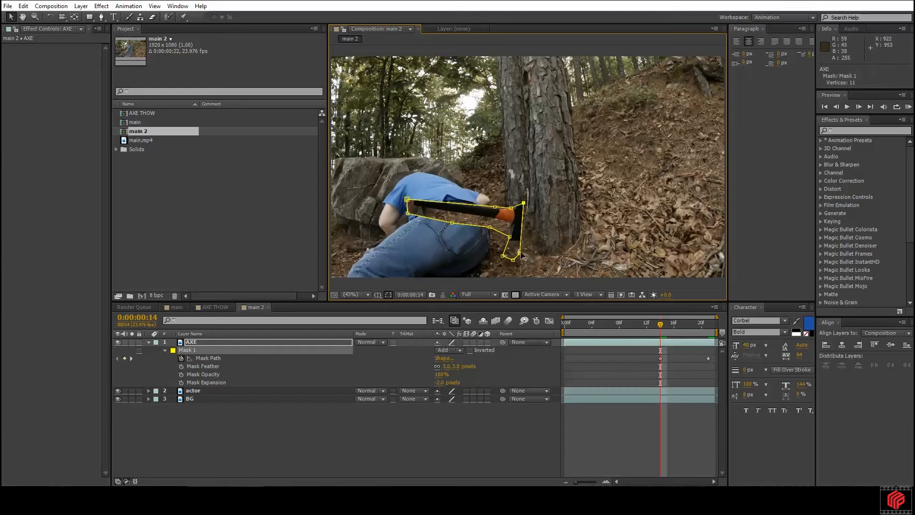
left_click_drag(519, 252, 416, 210)
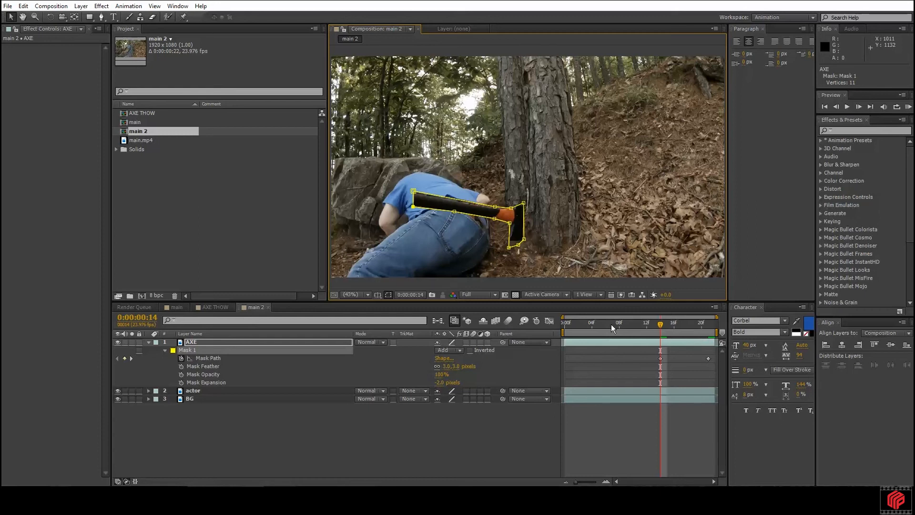
Step: Review the mask's motion from the first frame to 0:00:00:21 and collapse the AXE layer's properties
key("End")
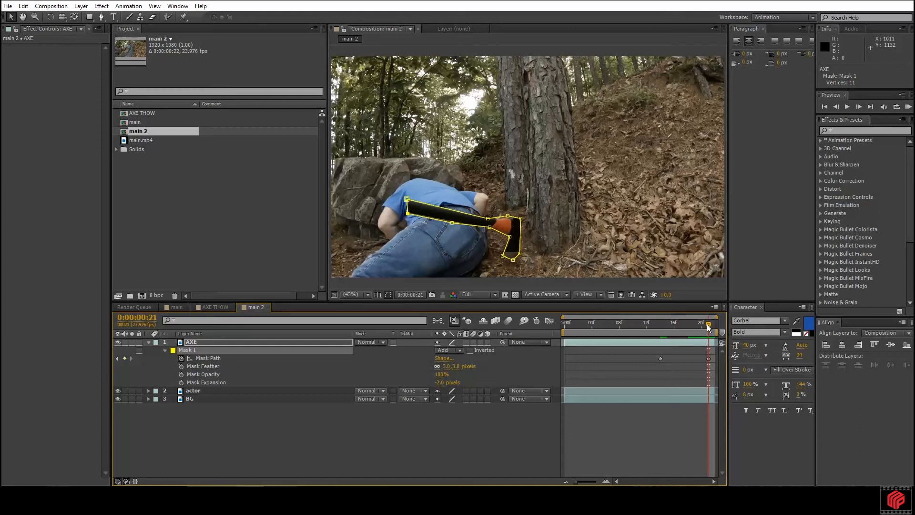
mouse_move(707, 324)
left_mouse_down()
mouse_move(616, 323)
mouse_move(715, 321)
left_mouse_up()
mouse_move(713, 322)
left_mouse_down()
mouse_move(639, 325)
mouse_move(710, 324)
left_mouse_up()
left_click(564, 327)
mouse_move(564, 327)
left_mouse_down()
mouse_move(715, 334)
mouse_move(565, 326)
left_mouse_up()
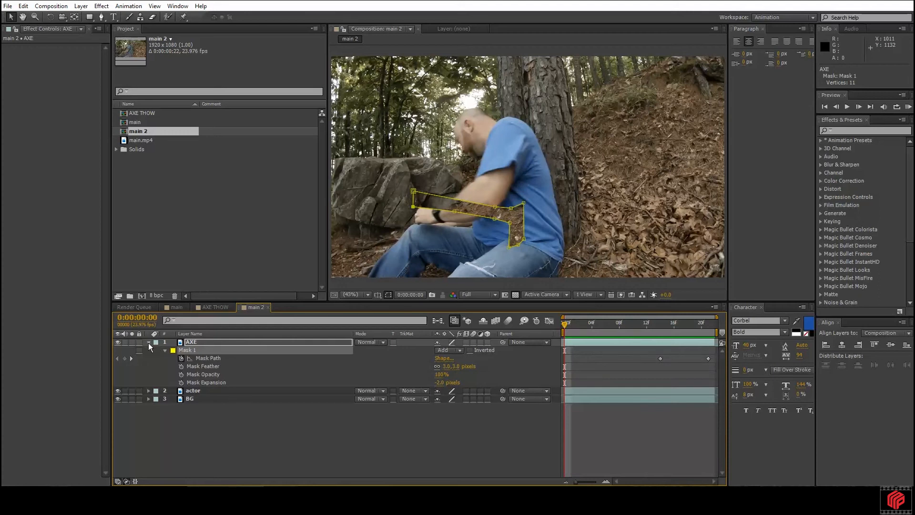
left_click_drag(614, 324, 711, 327)
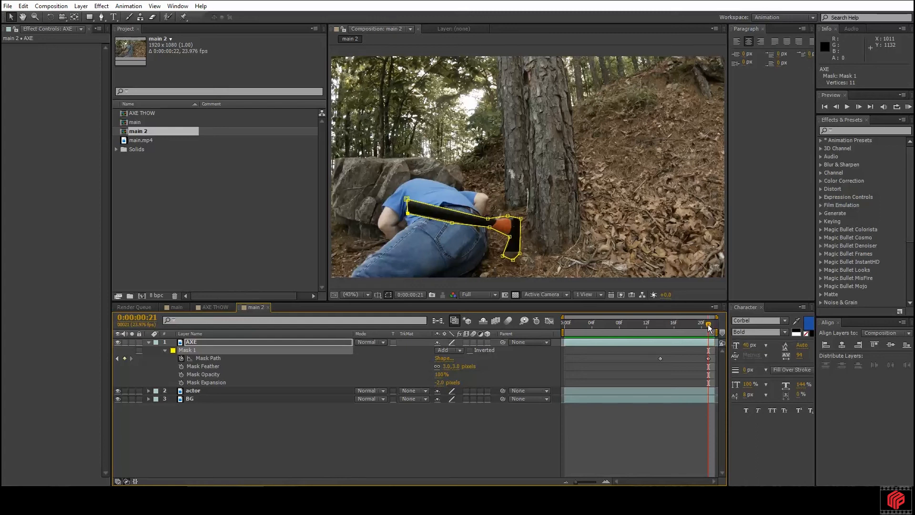
mouse_move(708, 324)
left_mouse_down()
mouse_move(573, 325)
mouse_move(714, 327)
left_mouse_up()
left_click(149, 342)
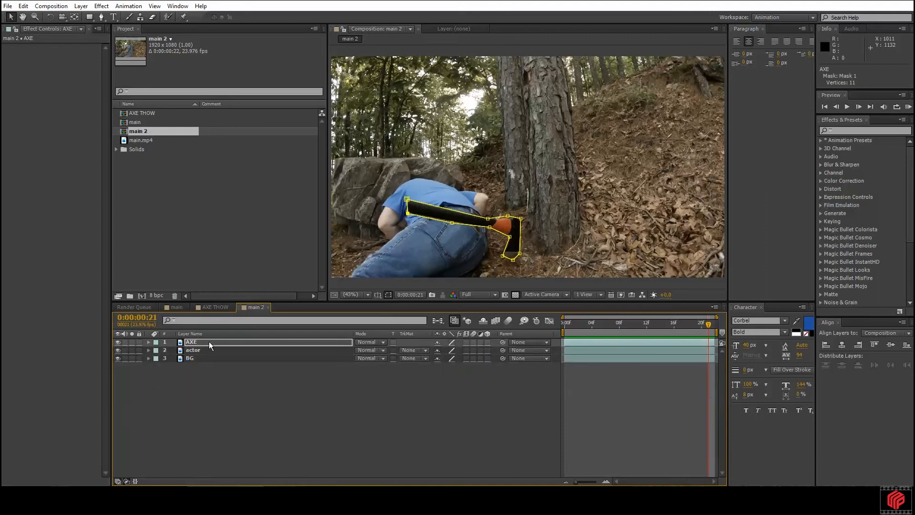
Step: Open the finished AXE THOW composition and preview it from its first frame
left_click(223, 307)
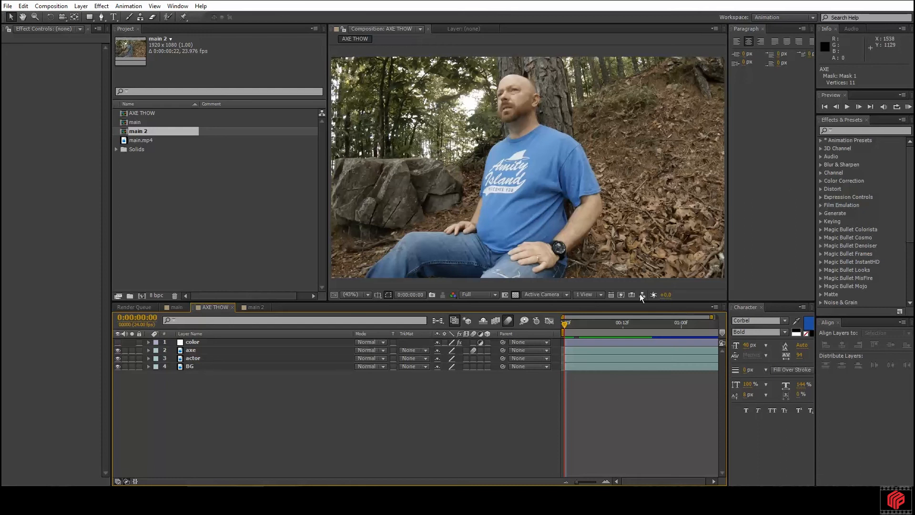
left_click_drag(563, 322, 542, 322)
left_click(907, 107)
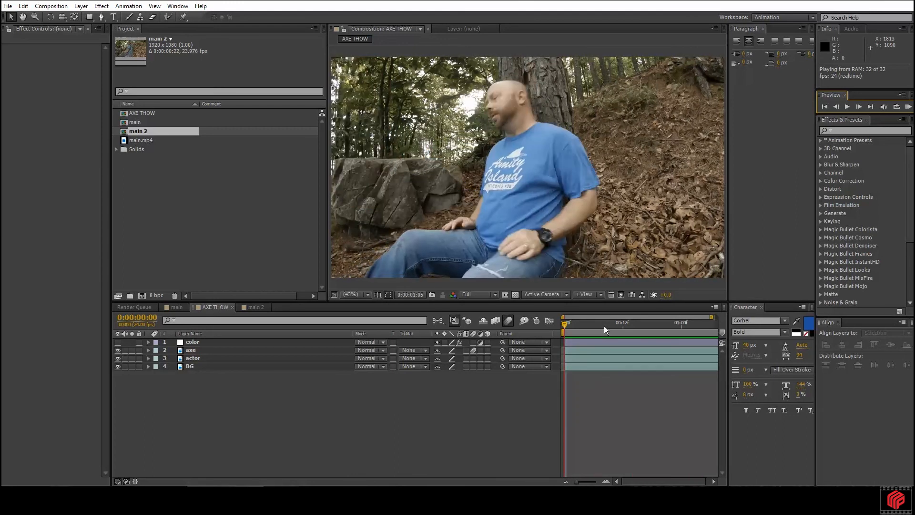
key("space")
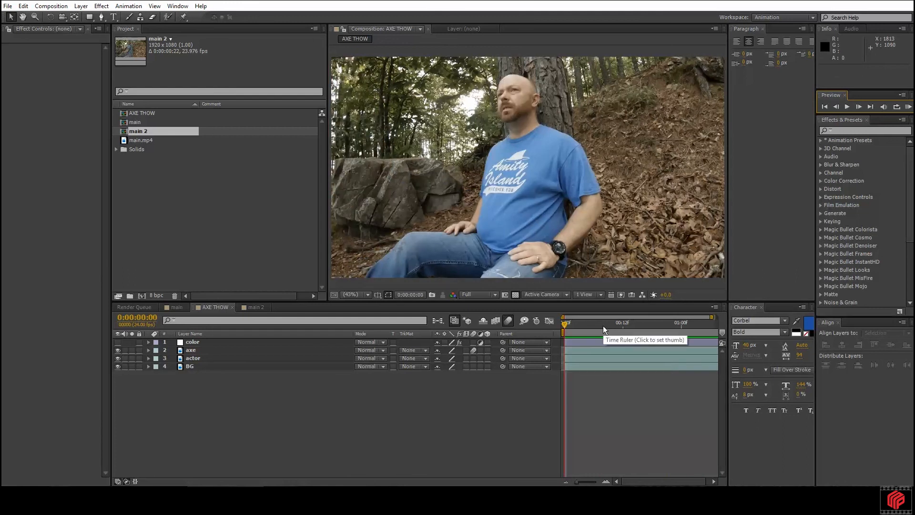
Step: Scrub through the AXE THOW composition to its end, then check the main composition's opening at 0:00:07:13
left_click(589, 323)
left_click_drag(596, 322, 686, 322)
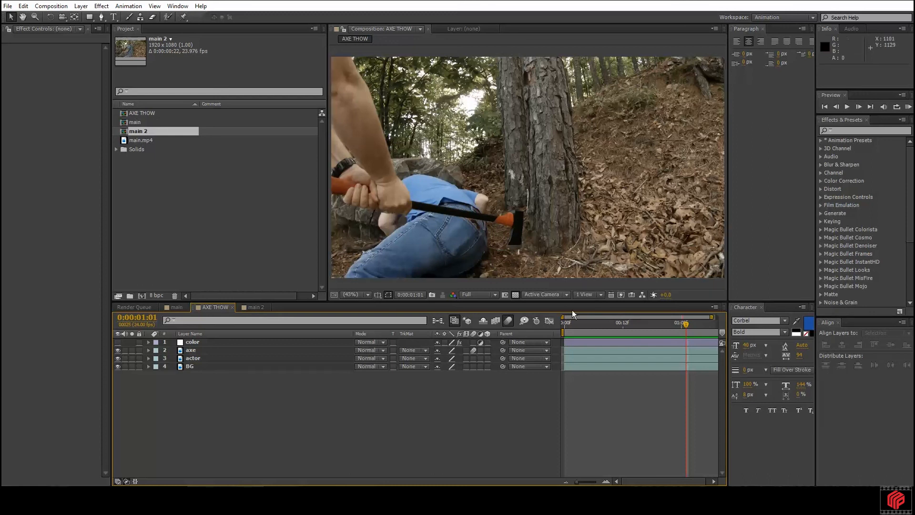
left_click_drag(578, 324, 716, 321)
left_click_drag(577, 481, 574, 481)
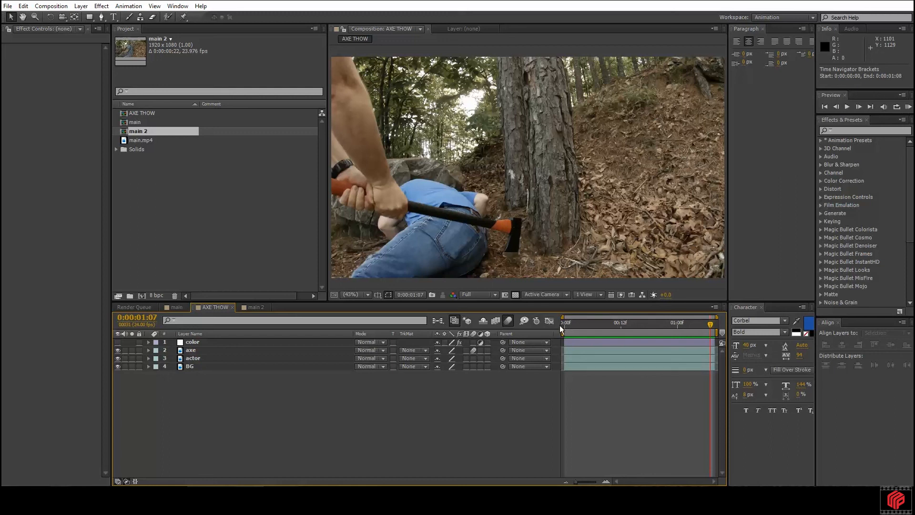
key("space")
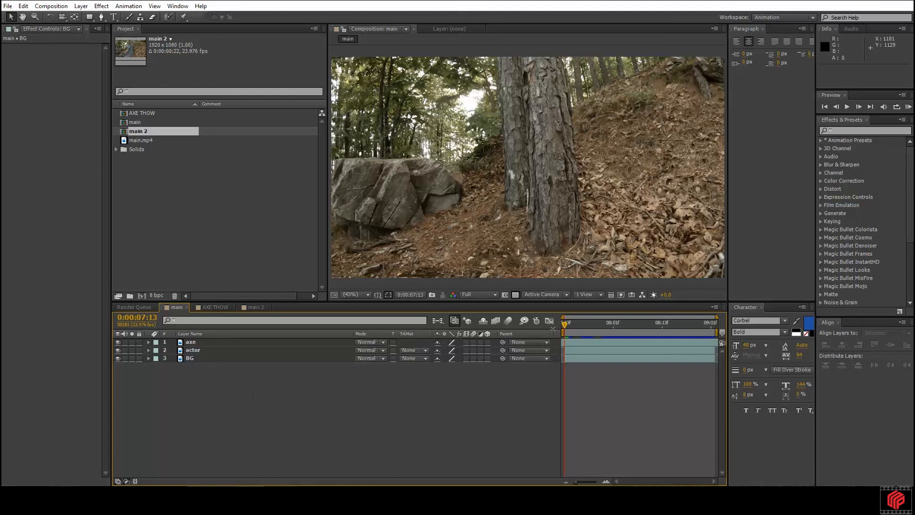
mouse_move(578, 322)
left_mouse_down()
mouse_move(714, 323)
mouse_move(566, 322)
left_mouse_up()
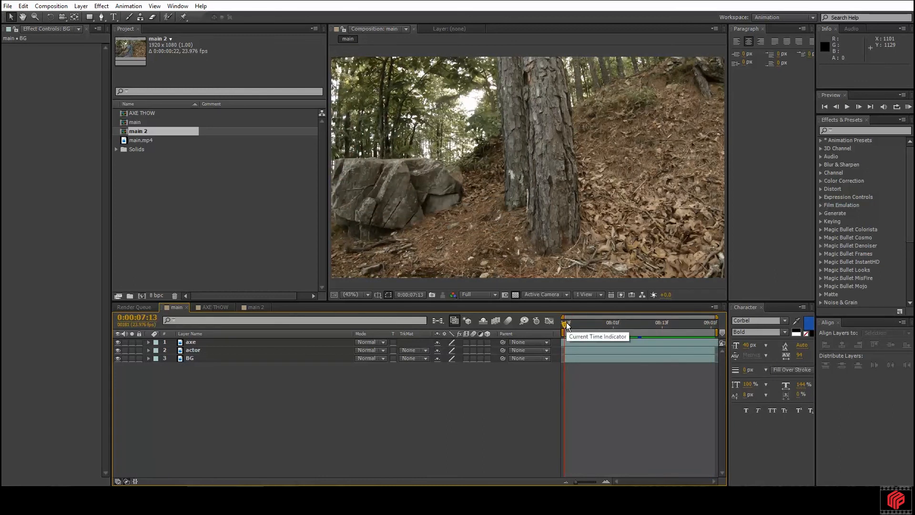